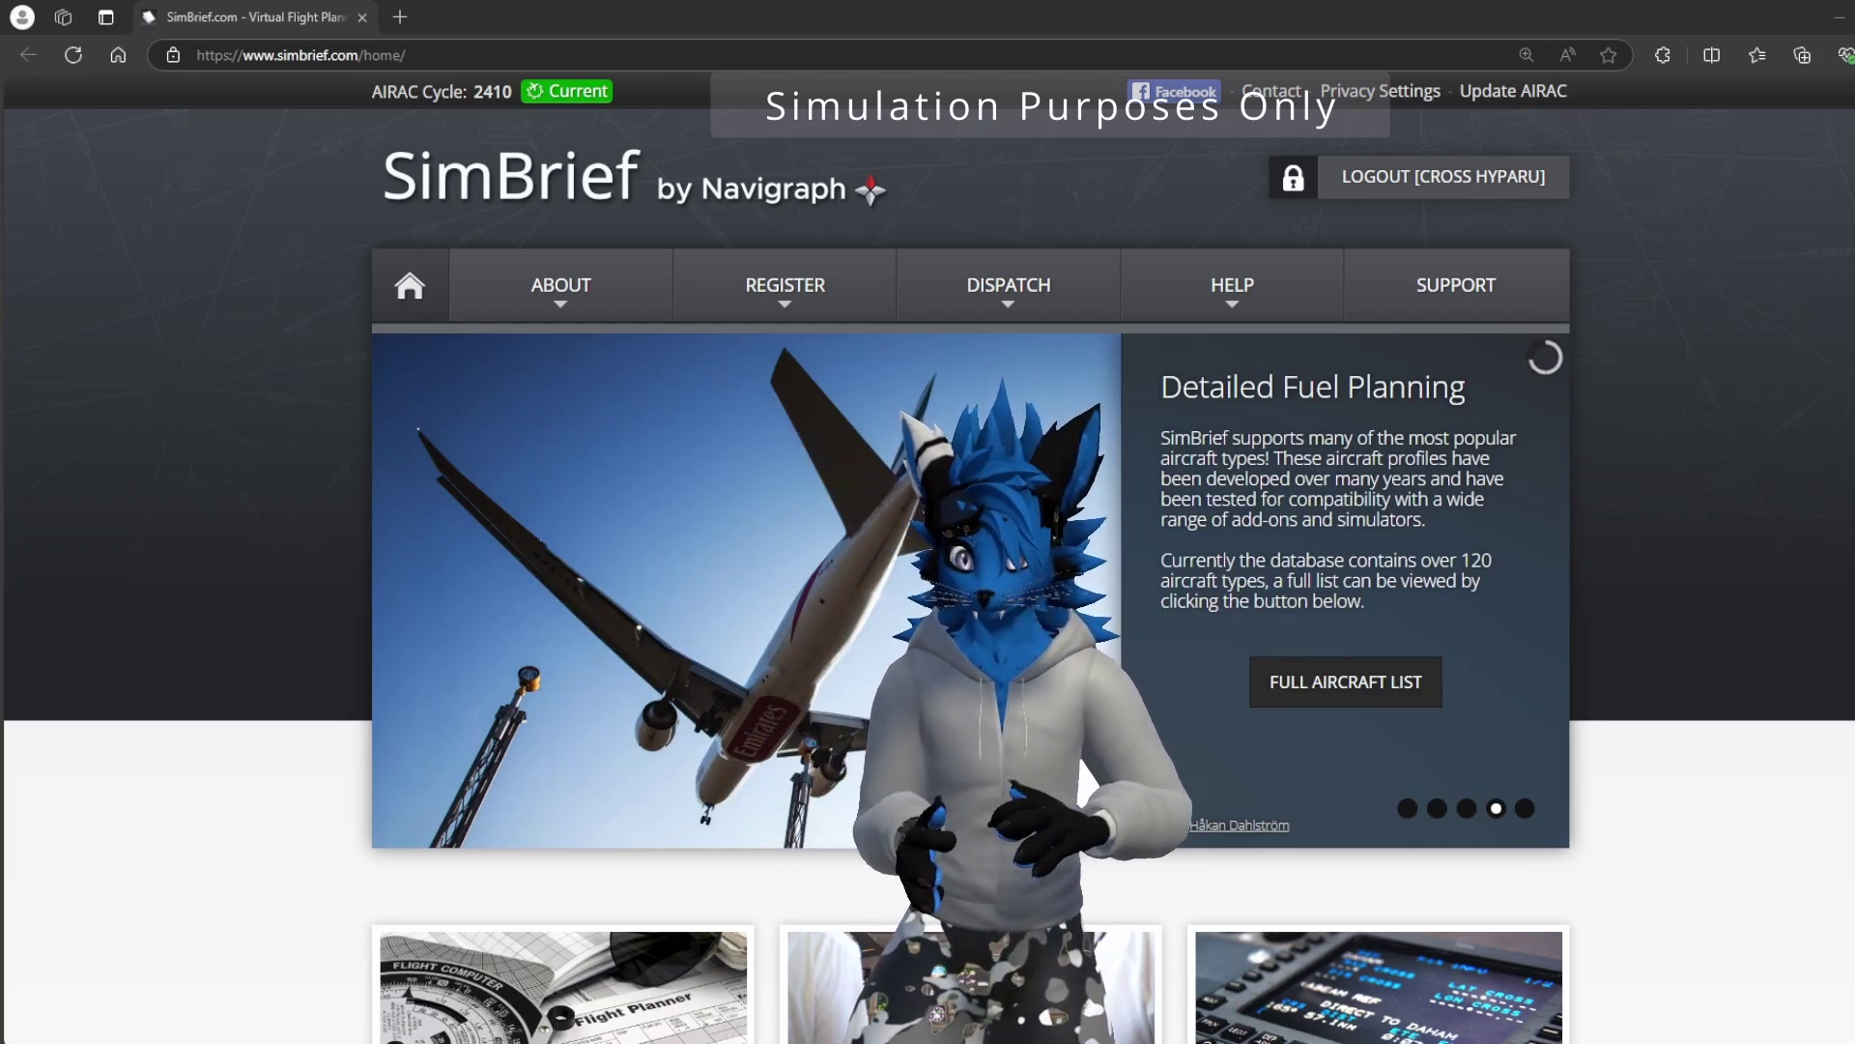
- Create a new flight from the dispatch dashboard and enter airline FDX and flight number 43
left_click(1009, 286)
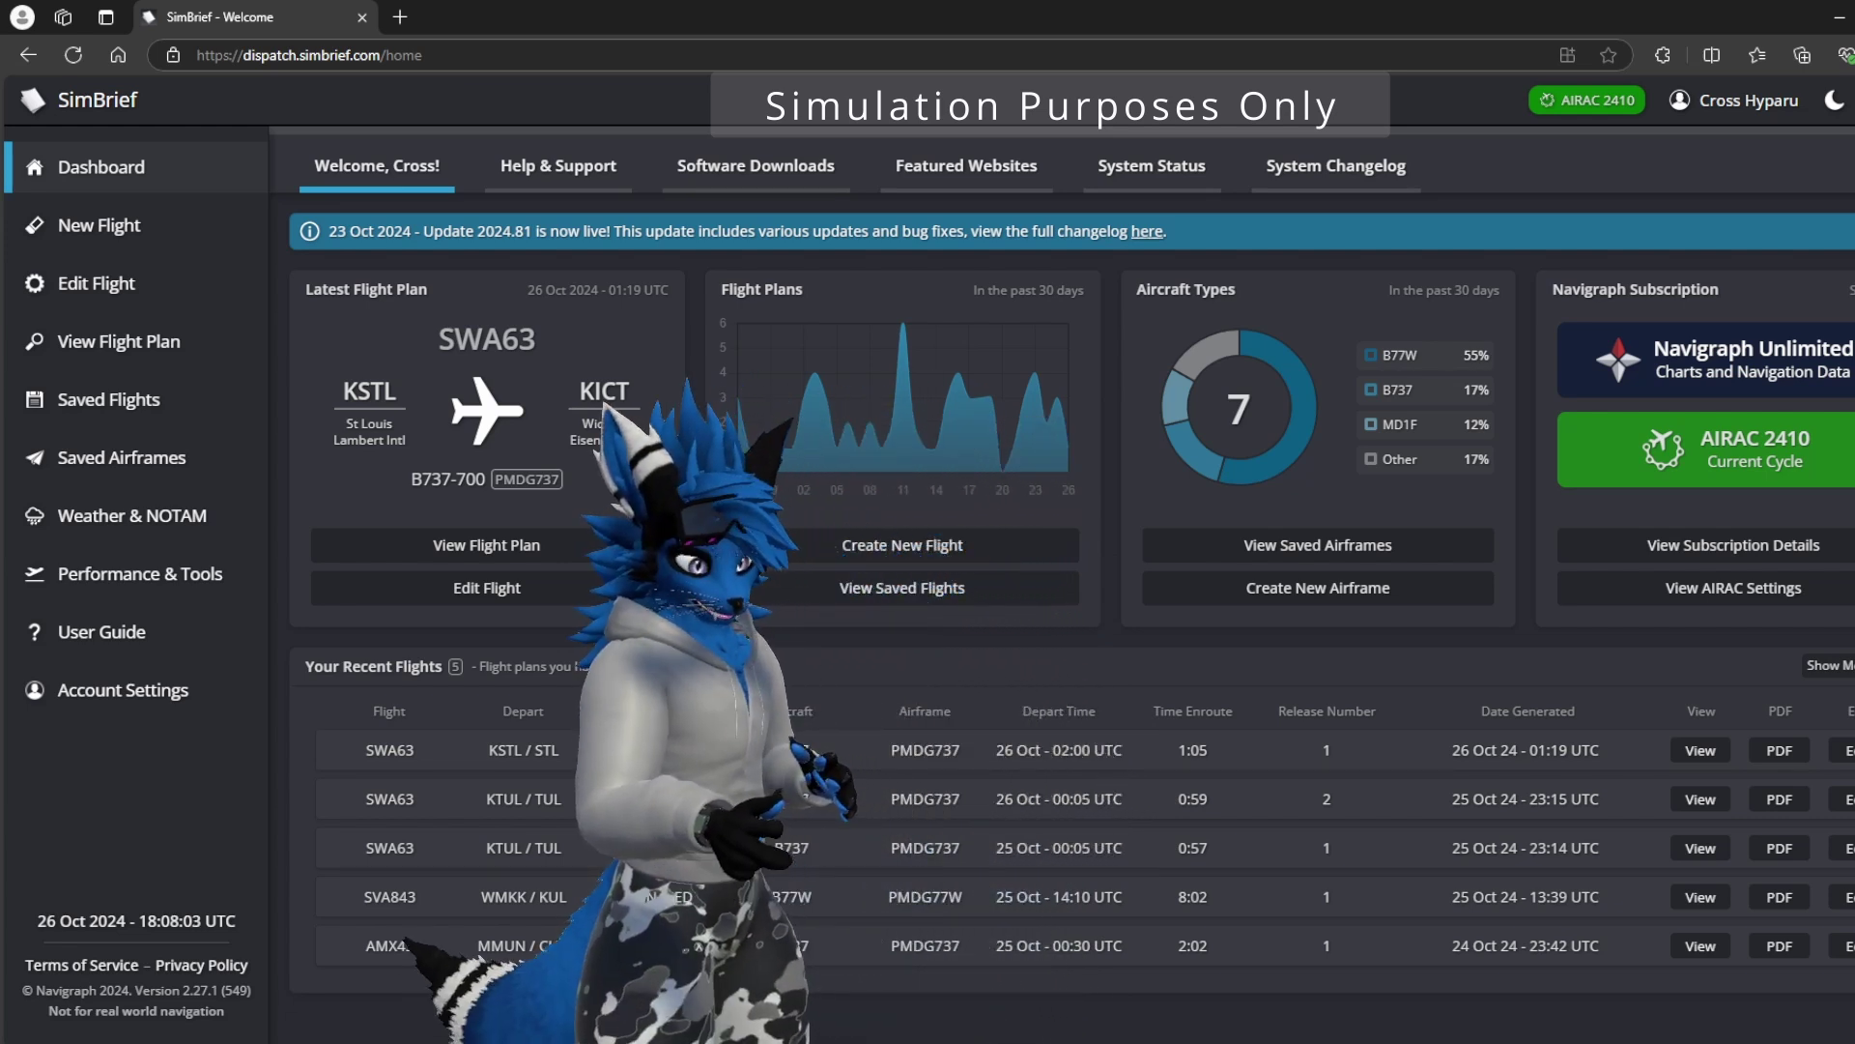
left_click(902, 545)
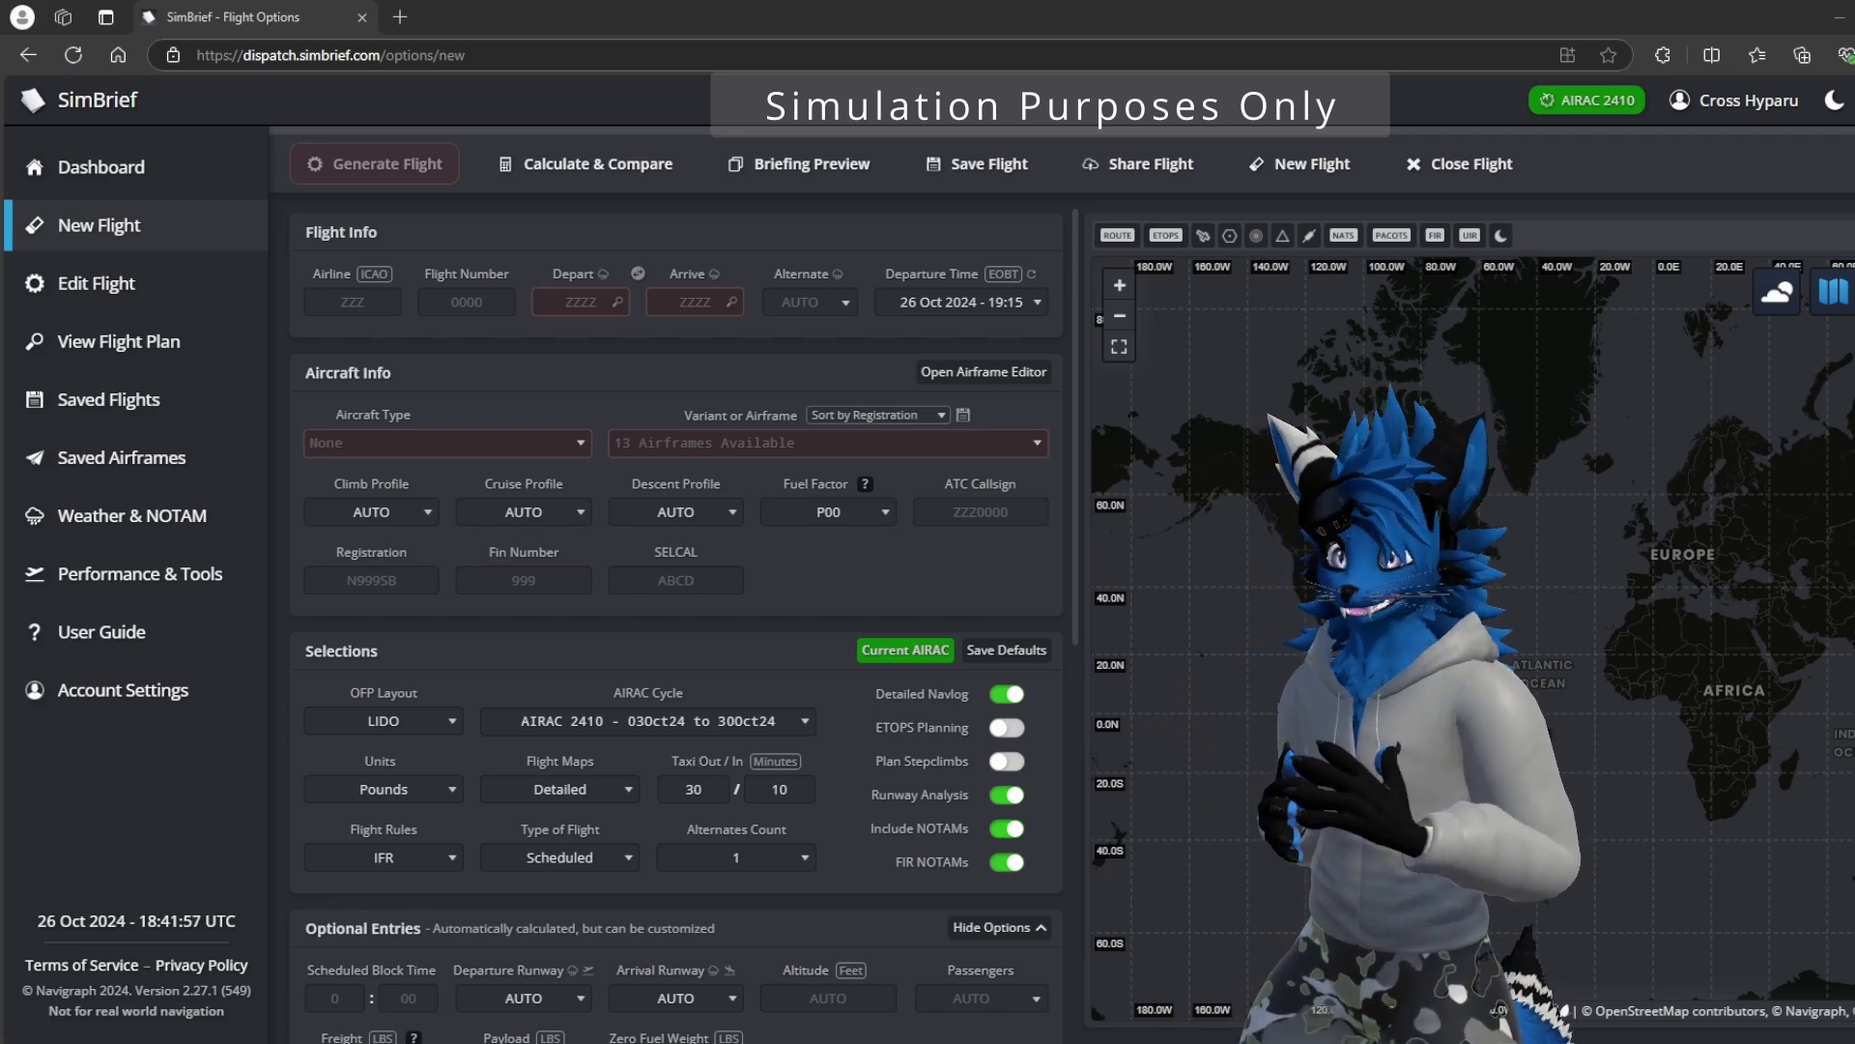
left_click(352, 302)
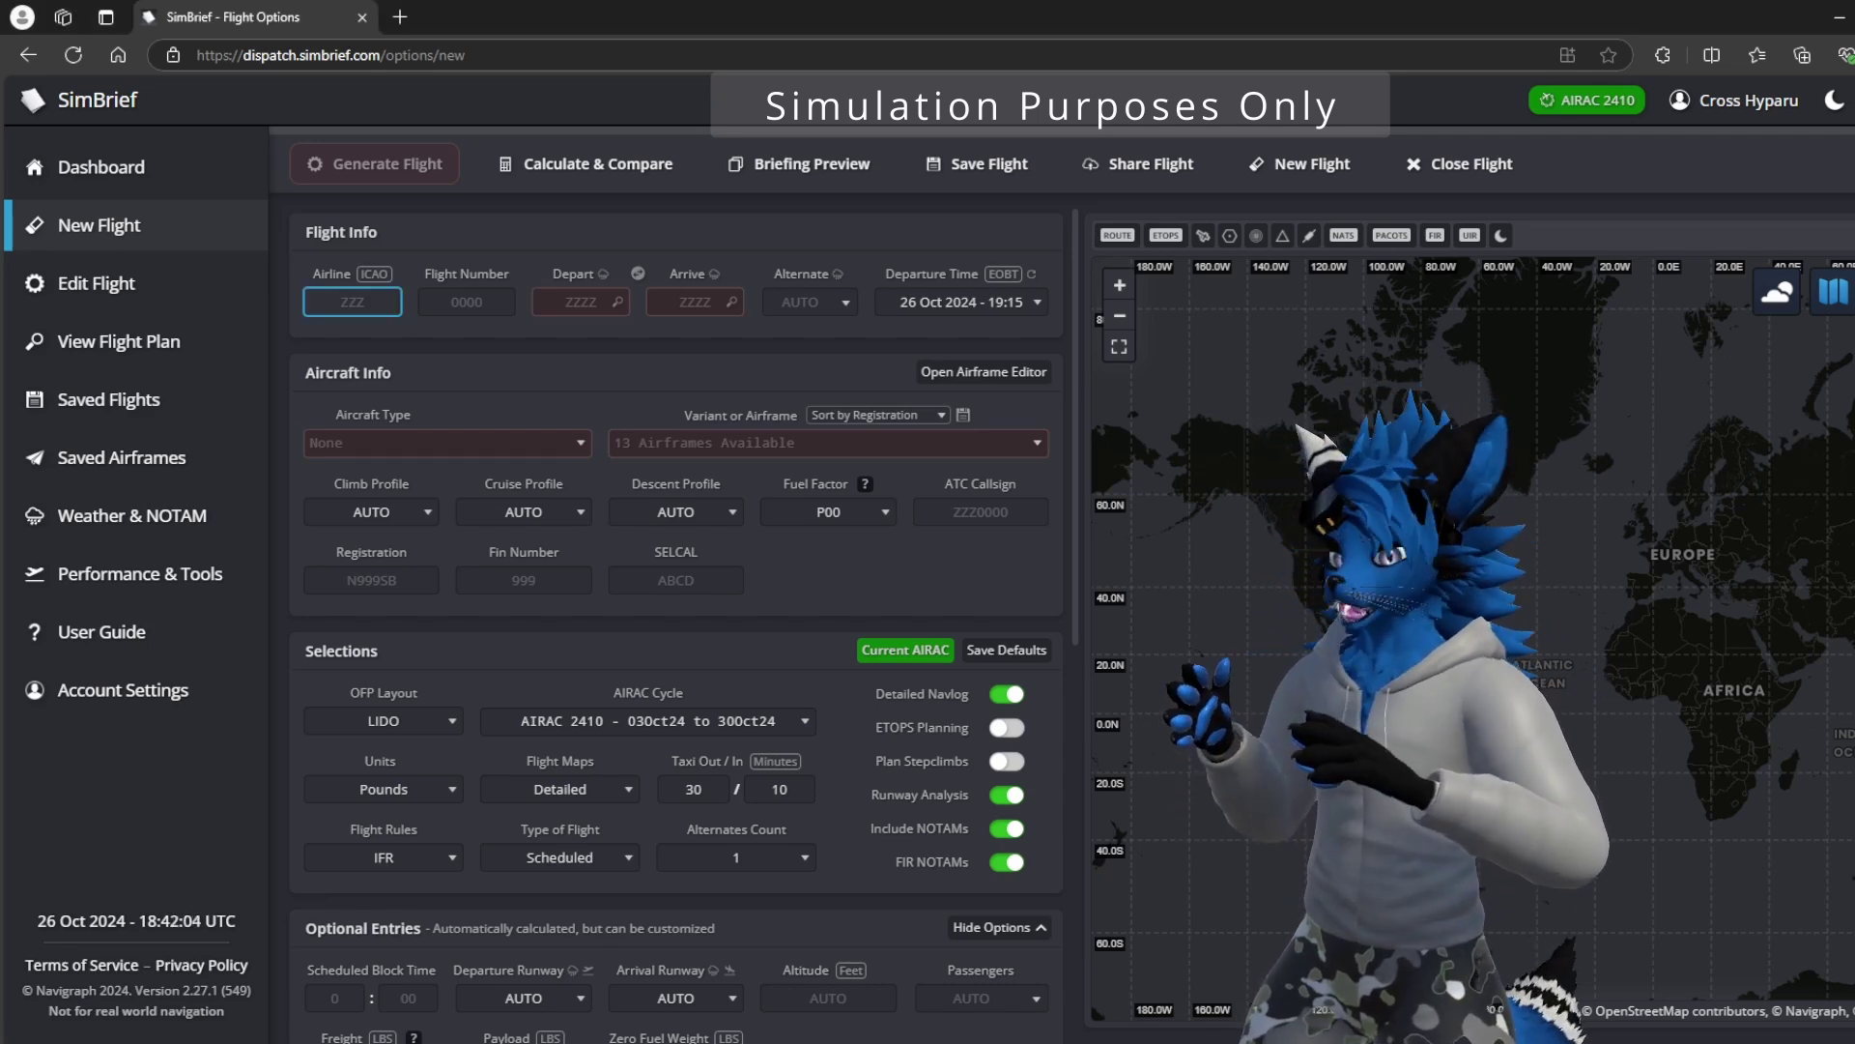
type("FDX")
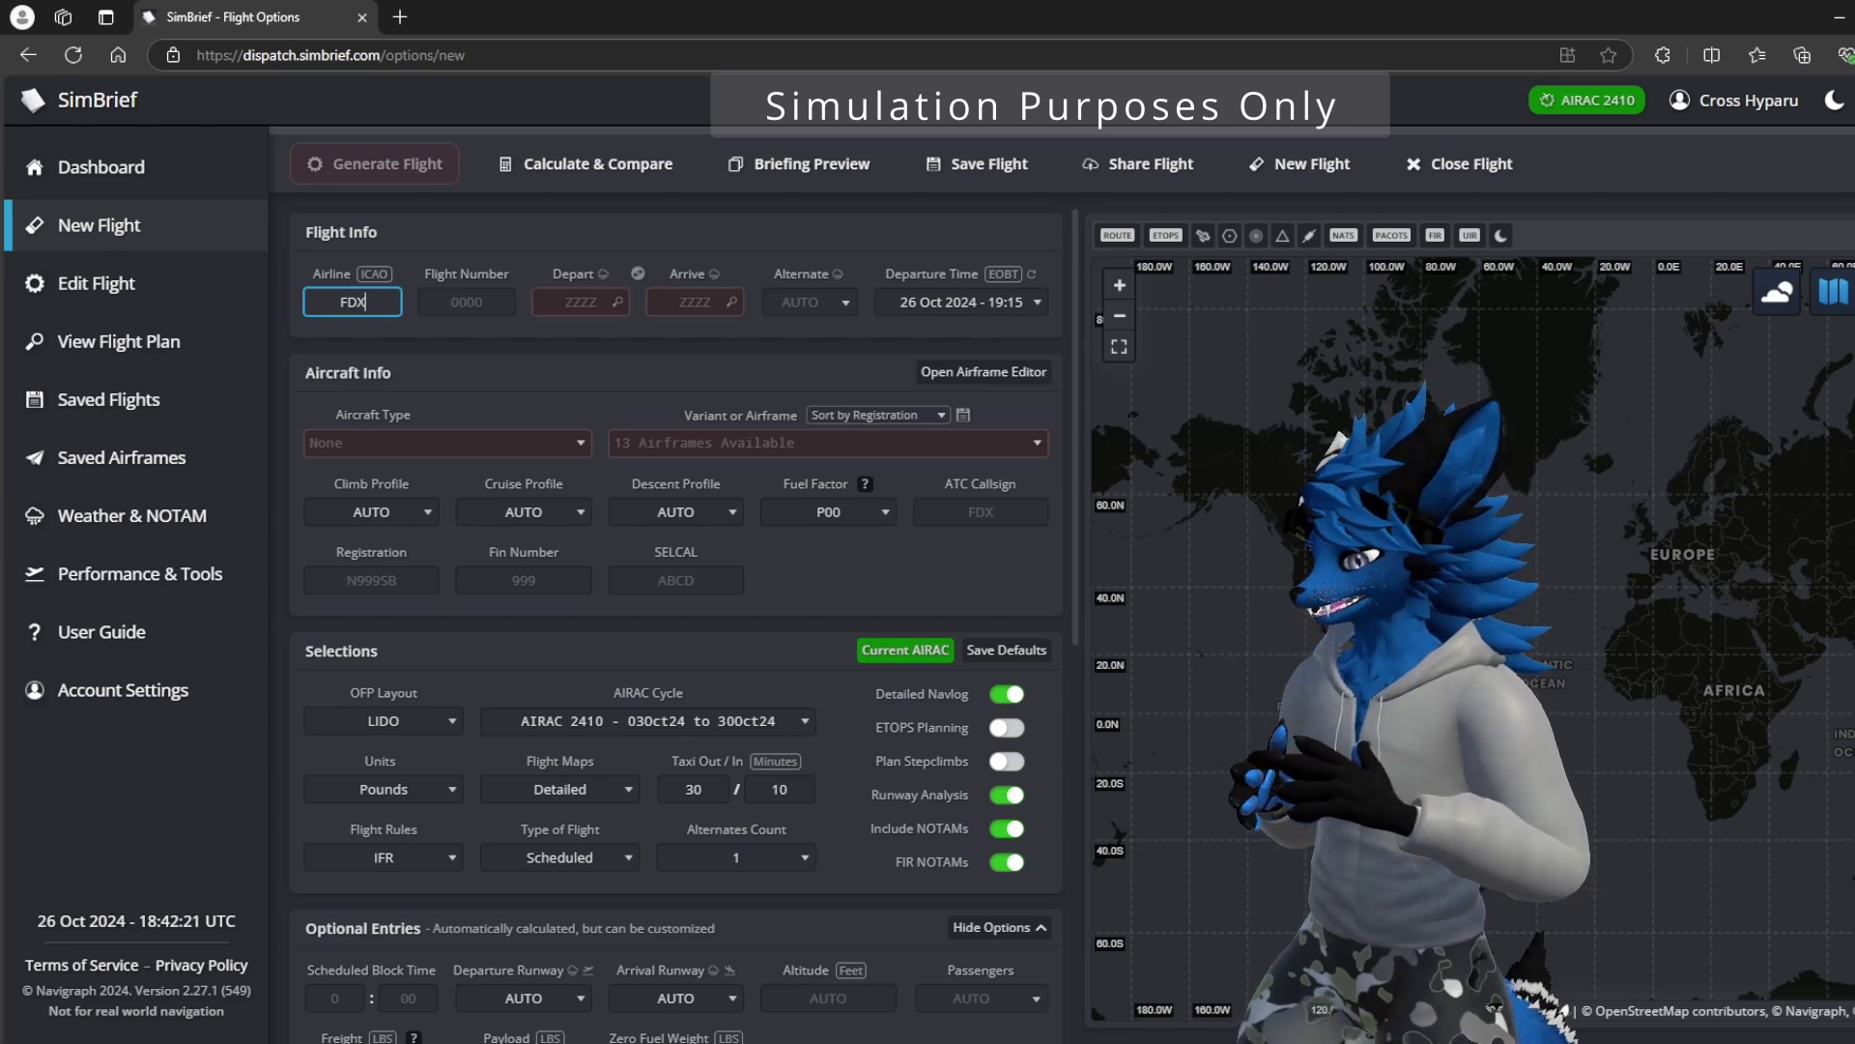
left_click(466, 302)
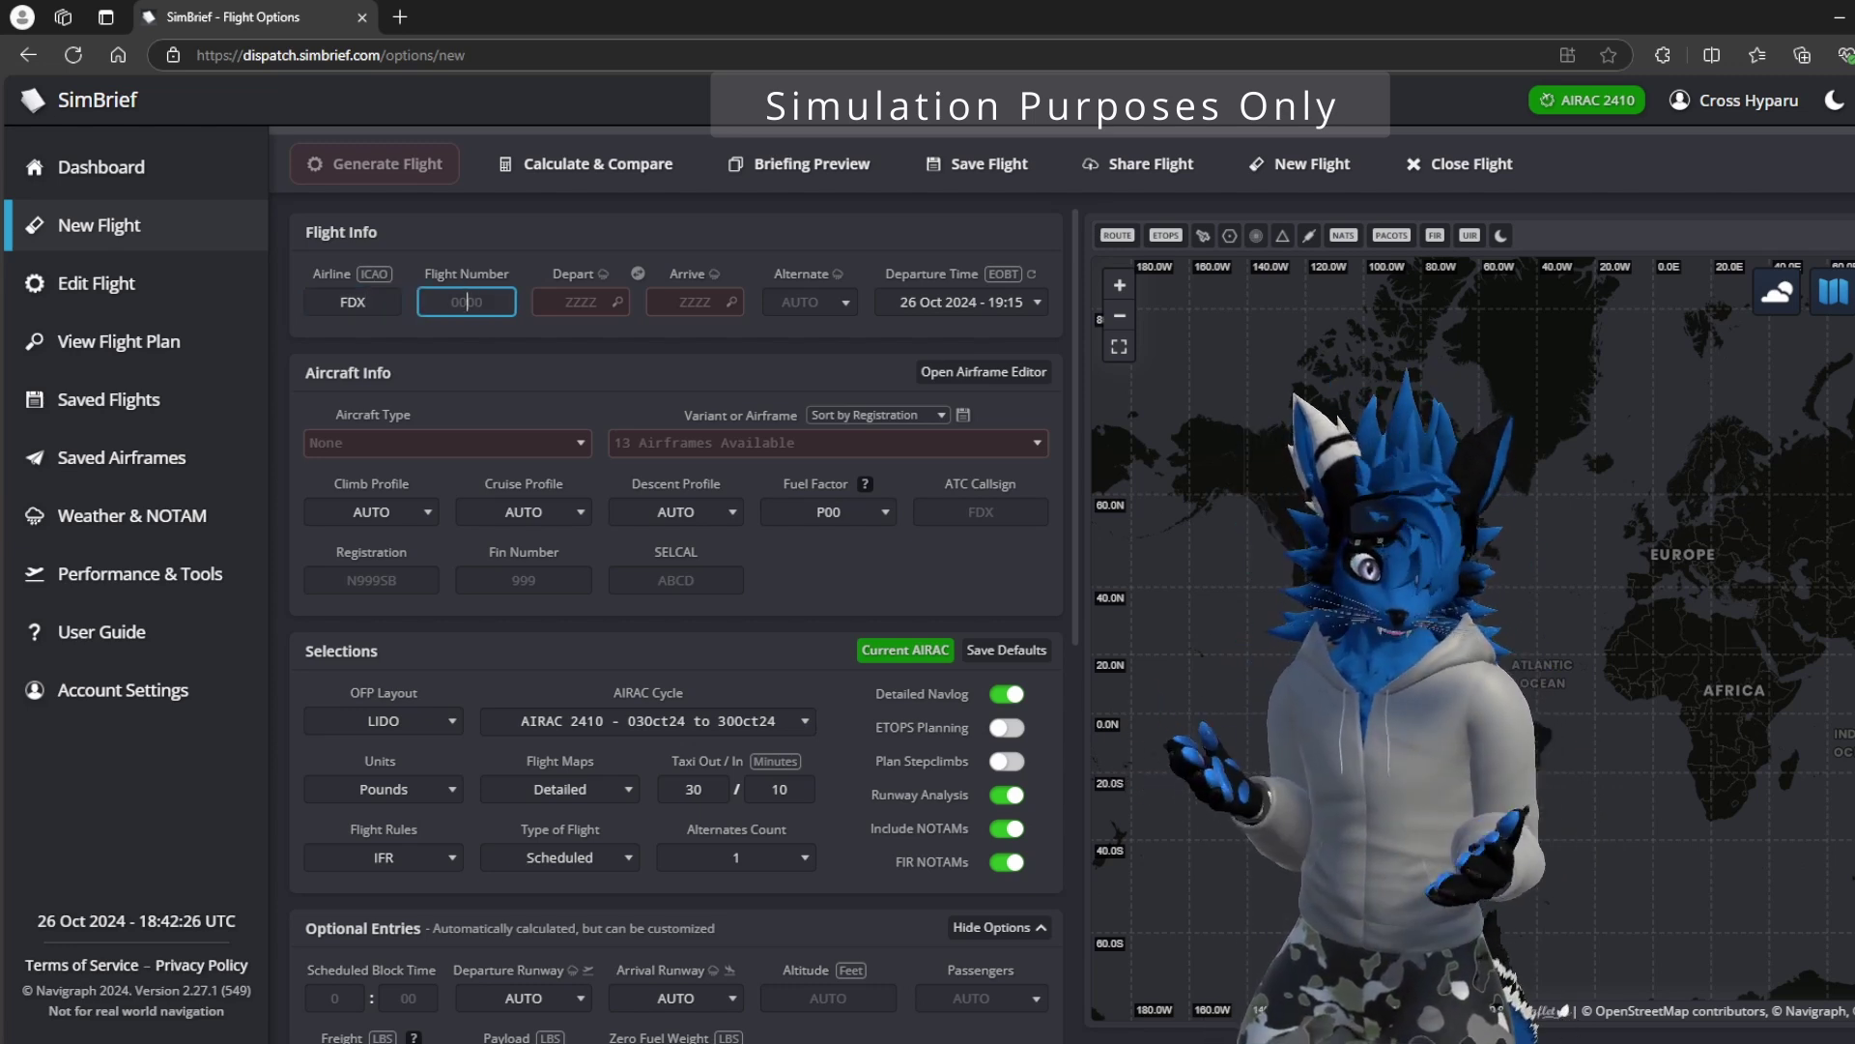
type("43")
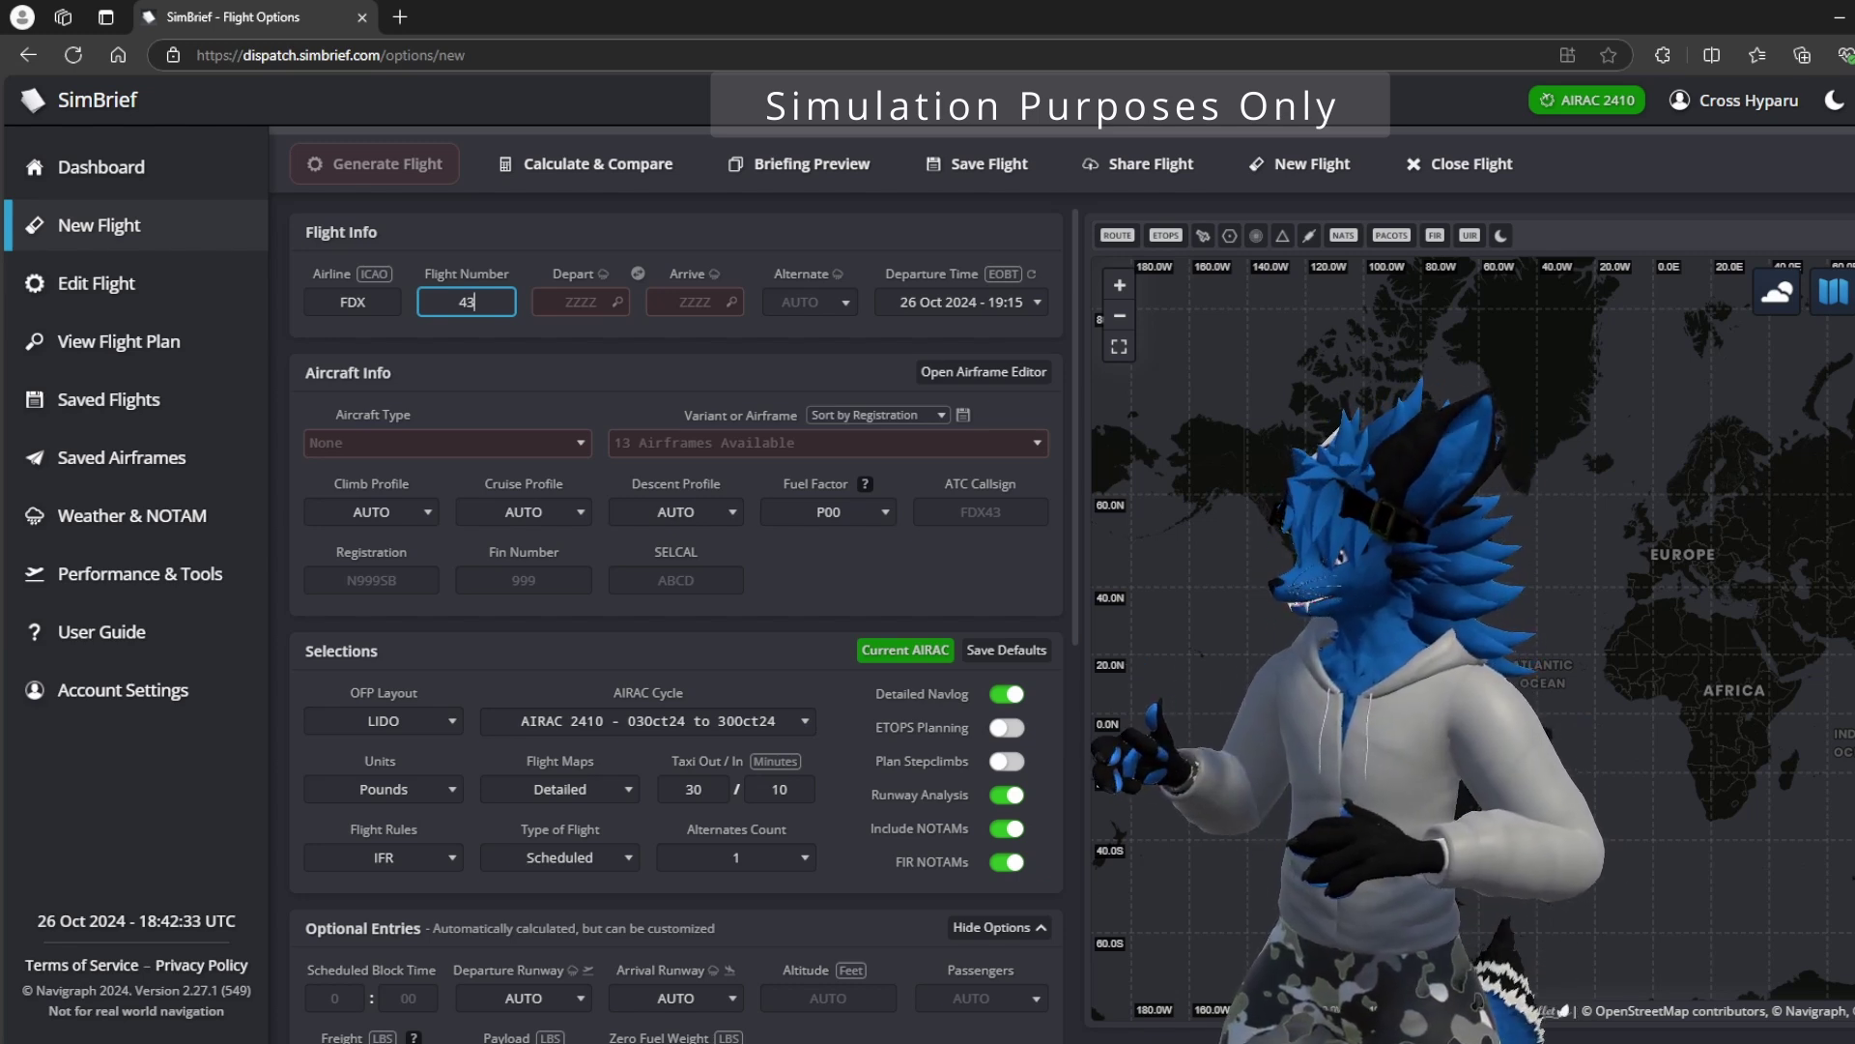
- Set the flight's departure airport to KMEM and its arrival airport to SKBO
key("Tab")
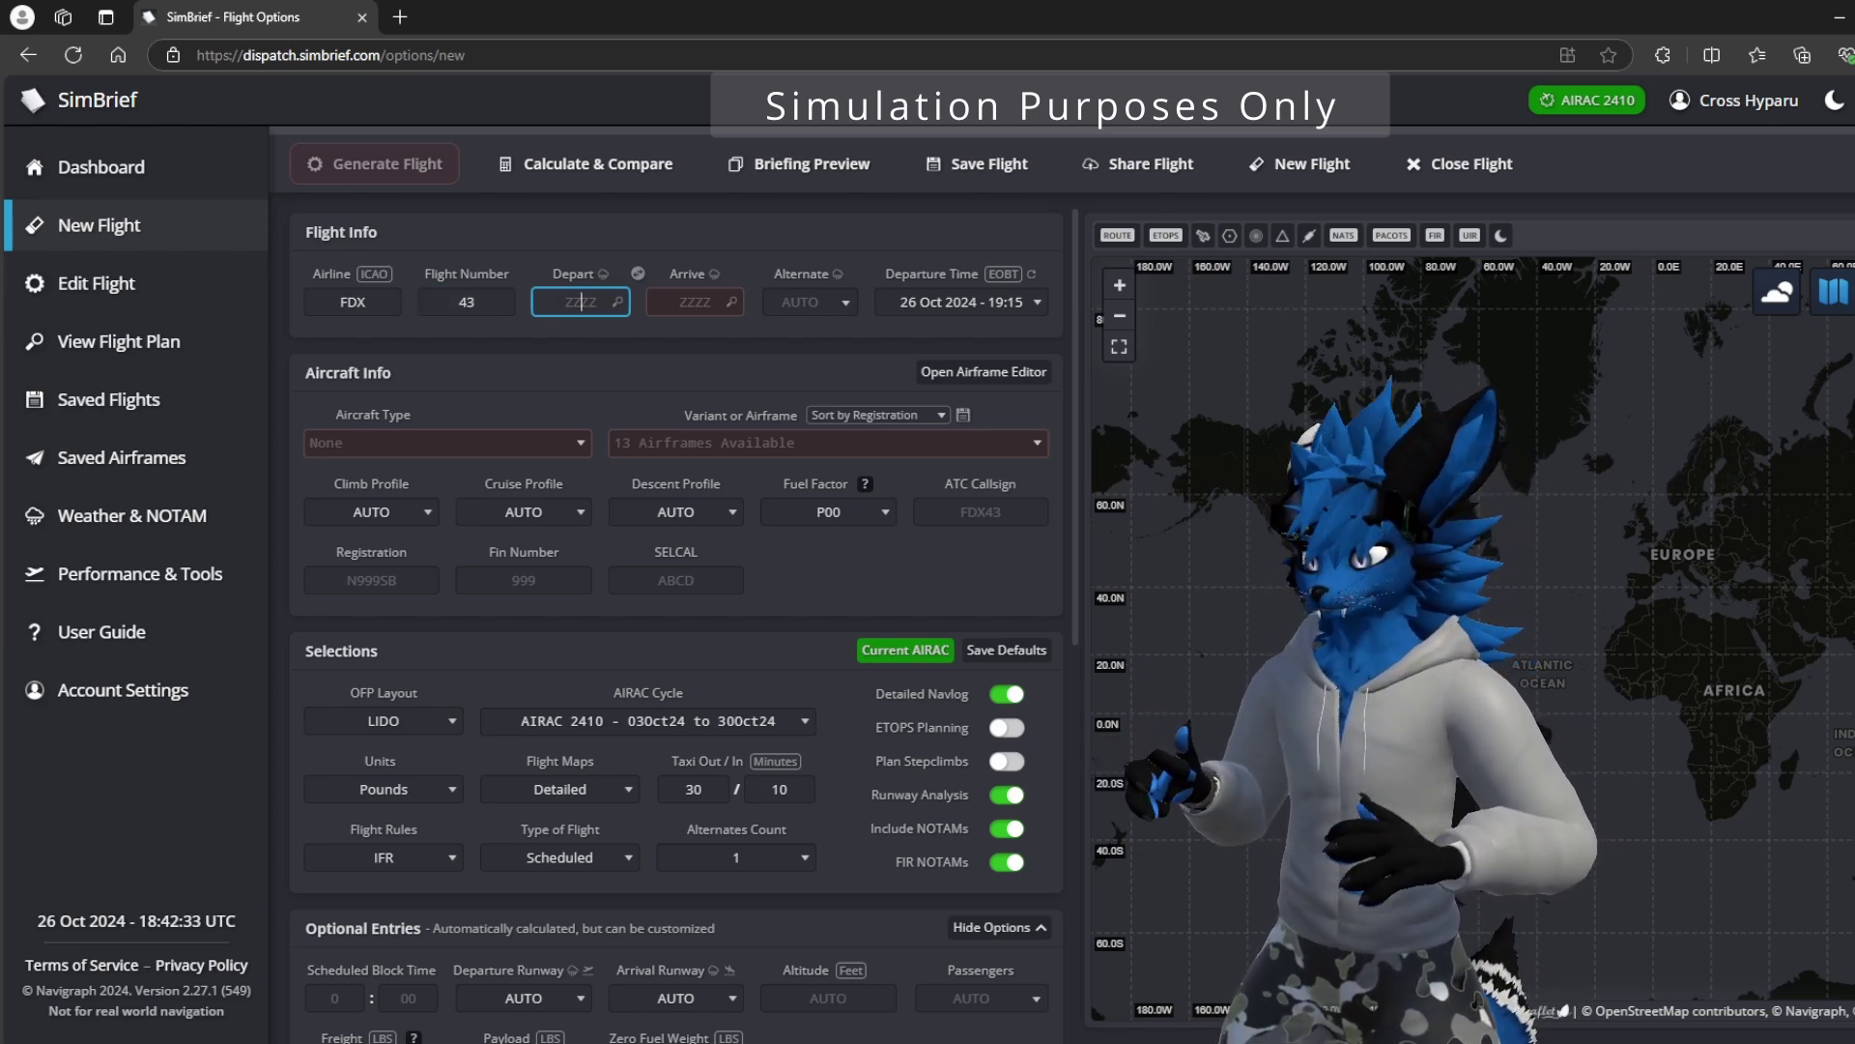
type("KM")
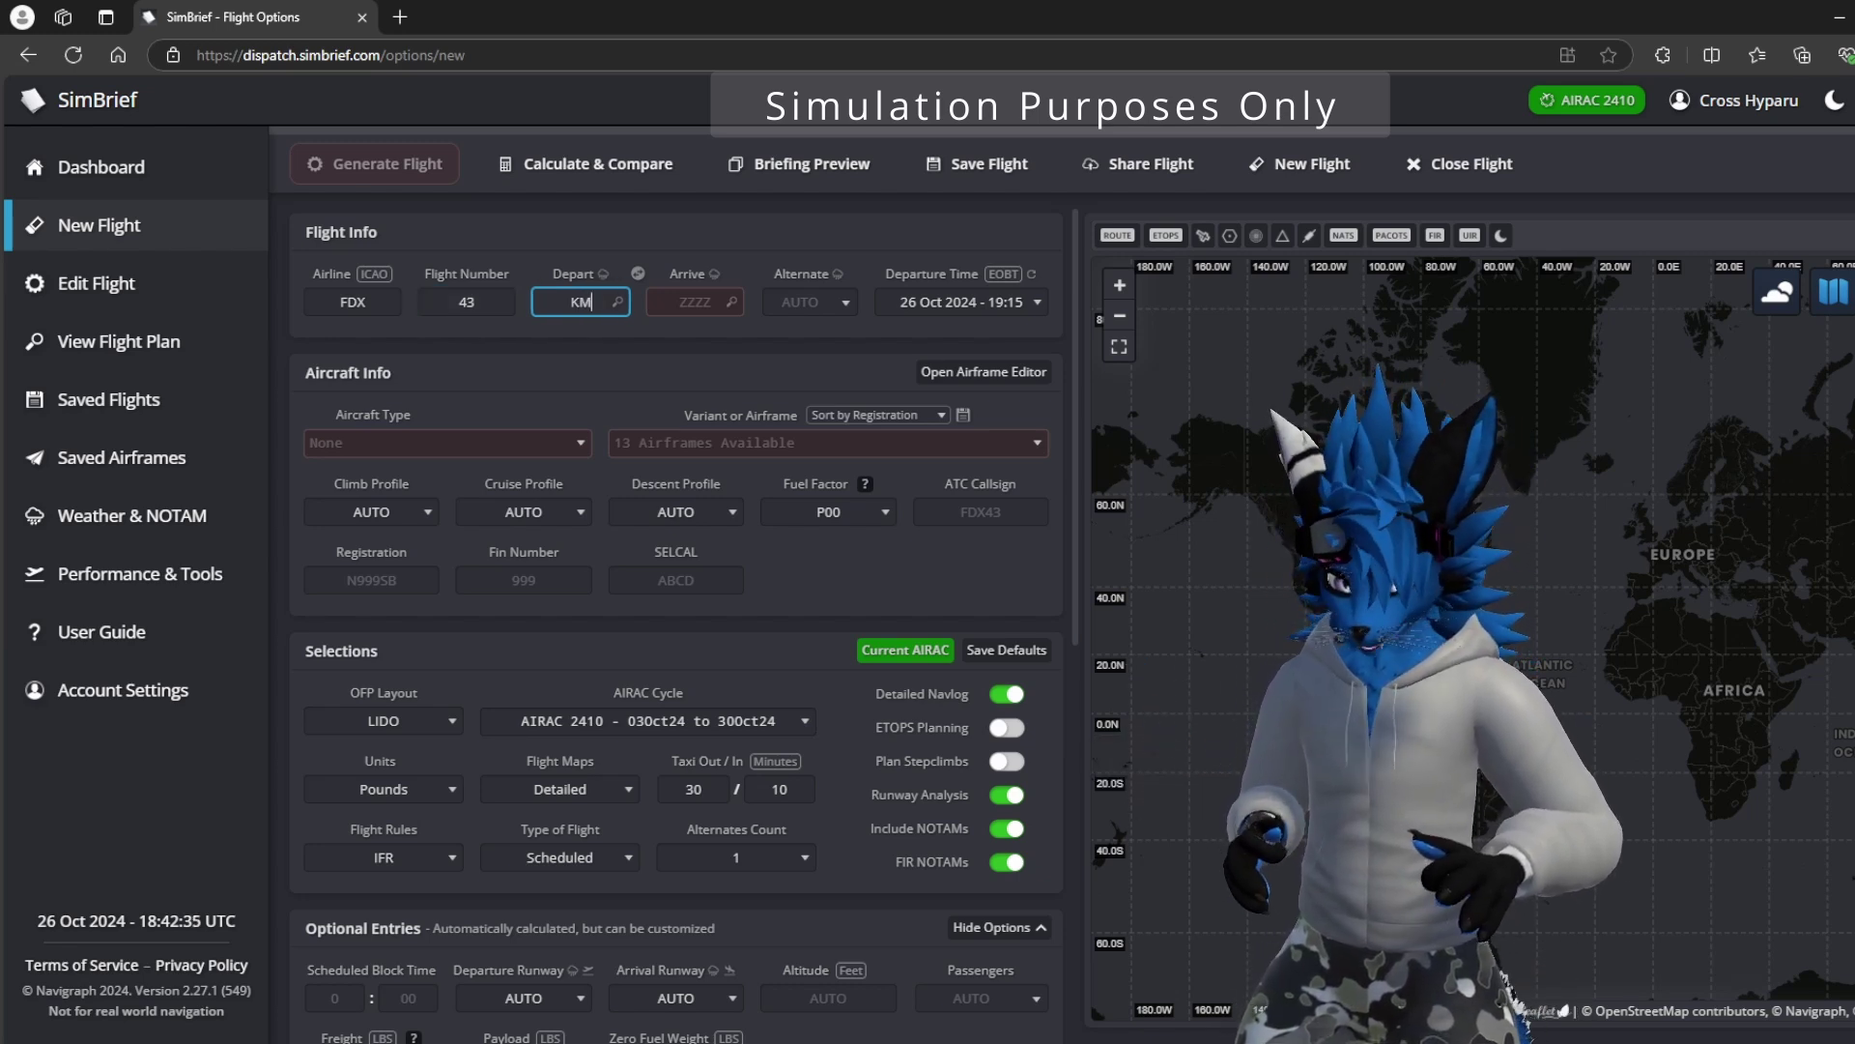
type("EM")
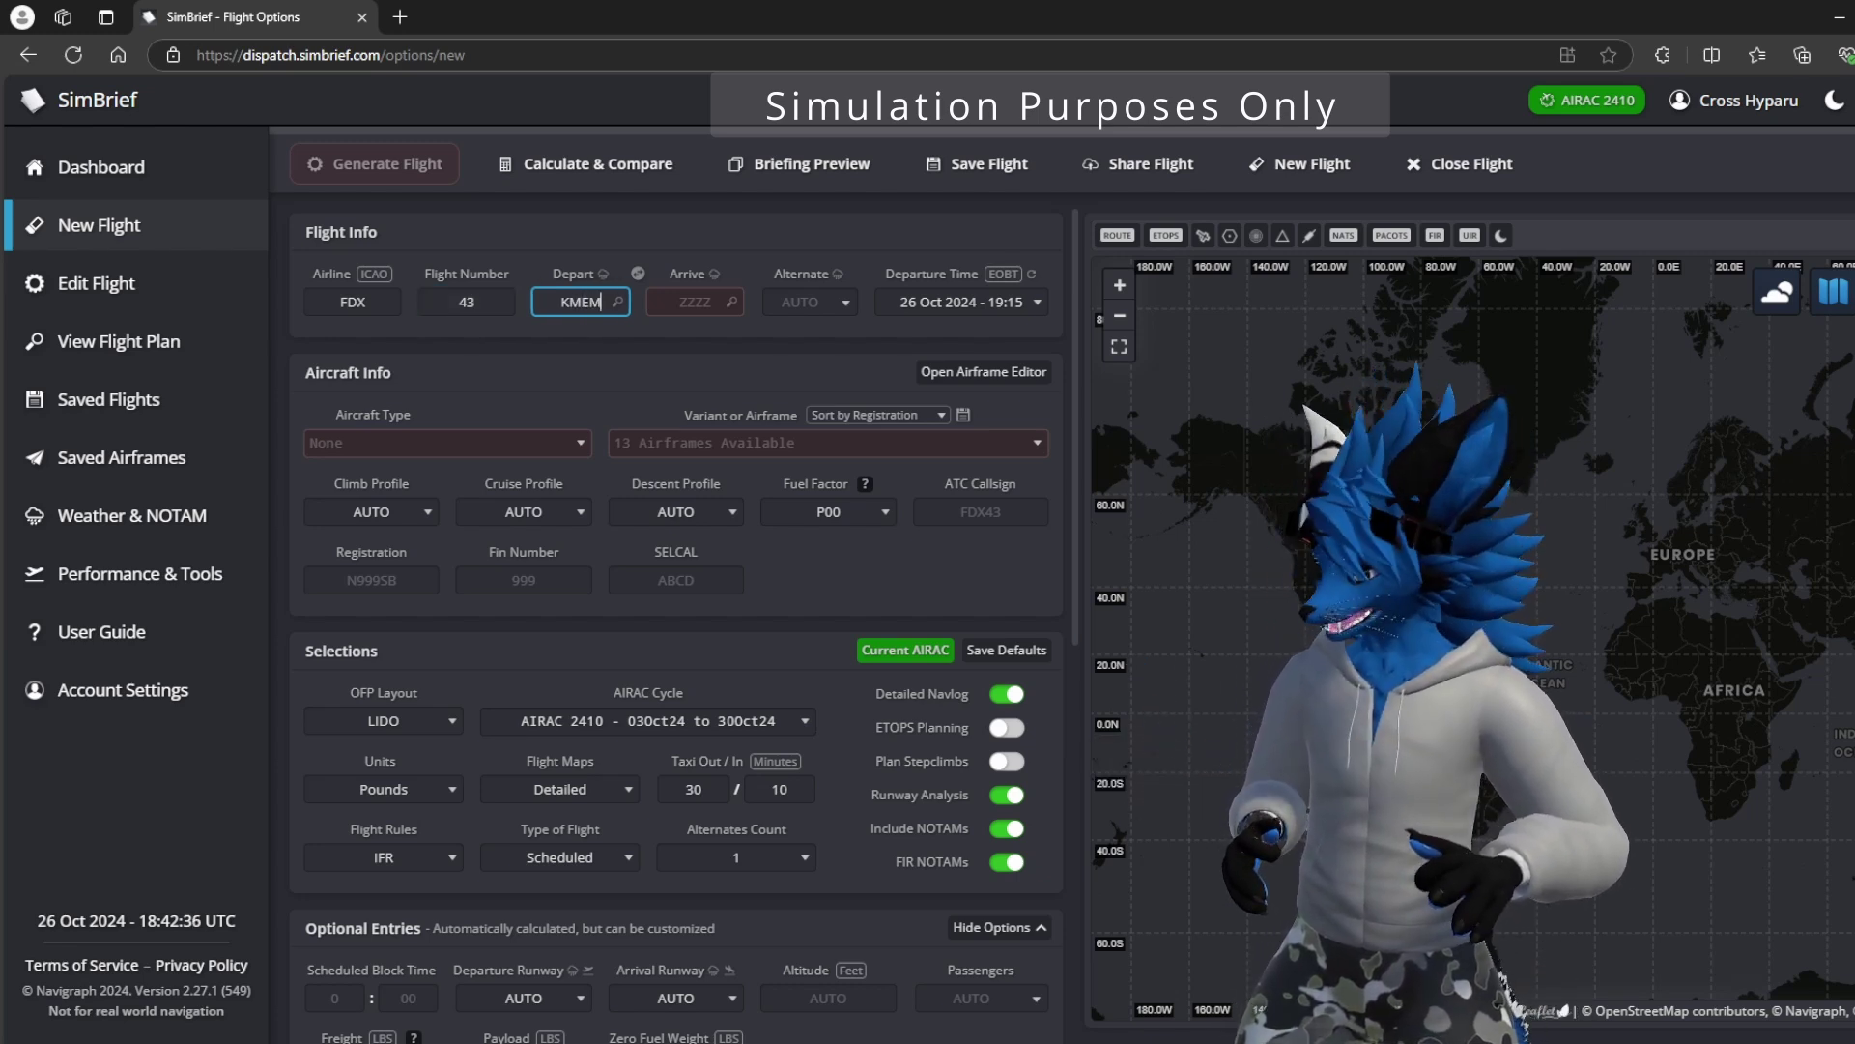
key("Tab")
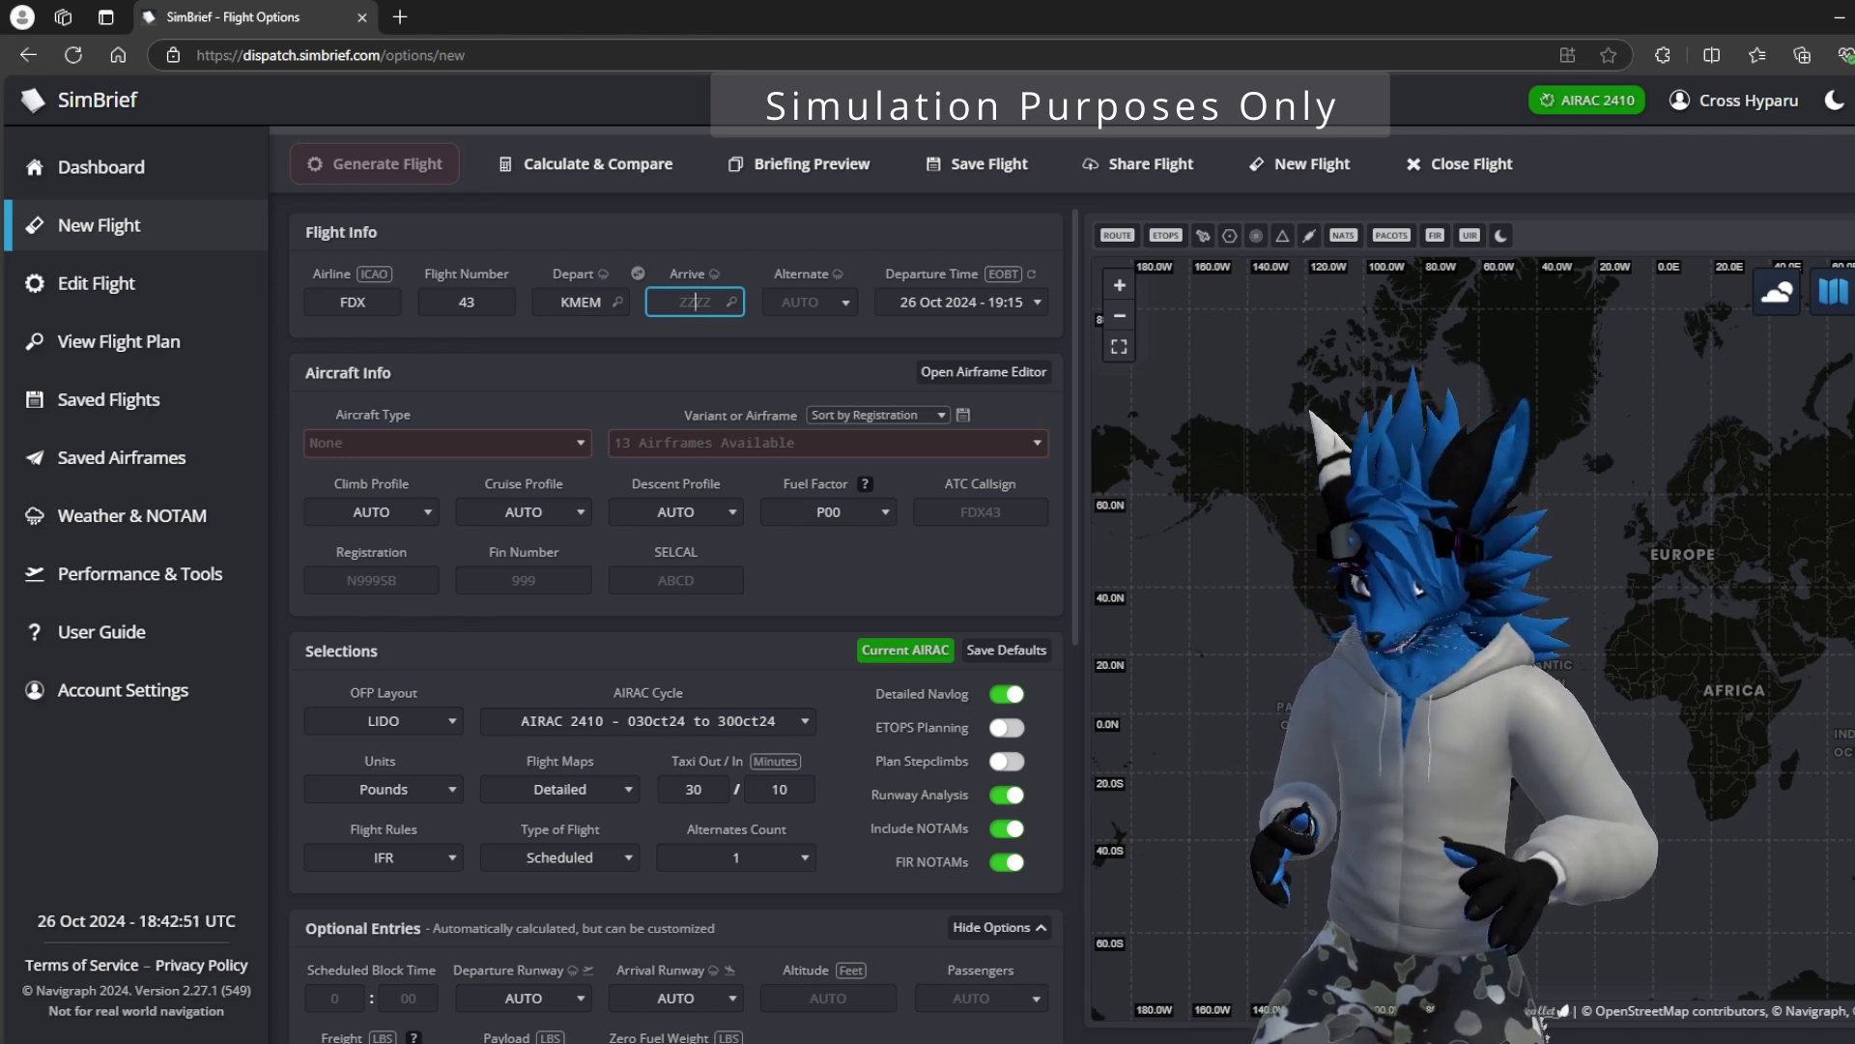
type("SKBO")
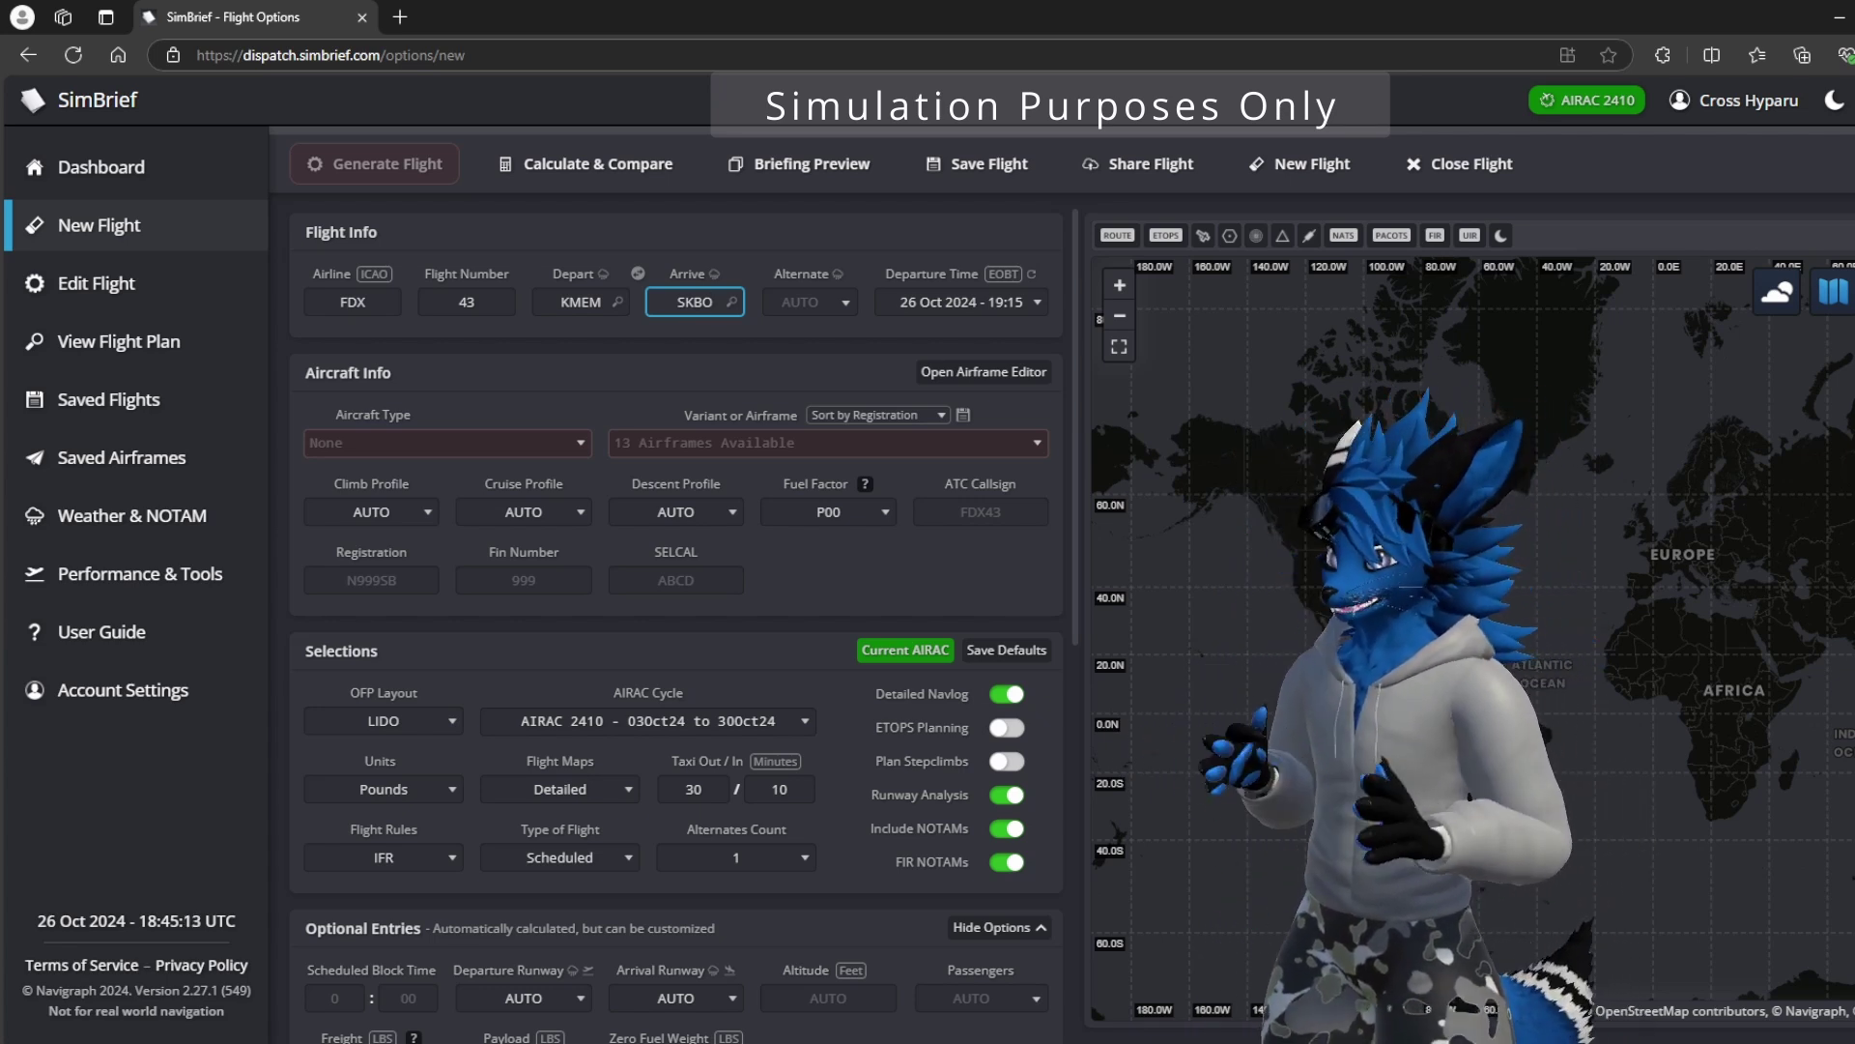
- Choose aircraft type MD1F - MD-11F with the TFDi Design (MSFS) - MD-11F GE airframe and check the fuel factor help
left_click(443, 443)
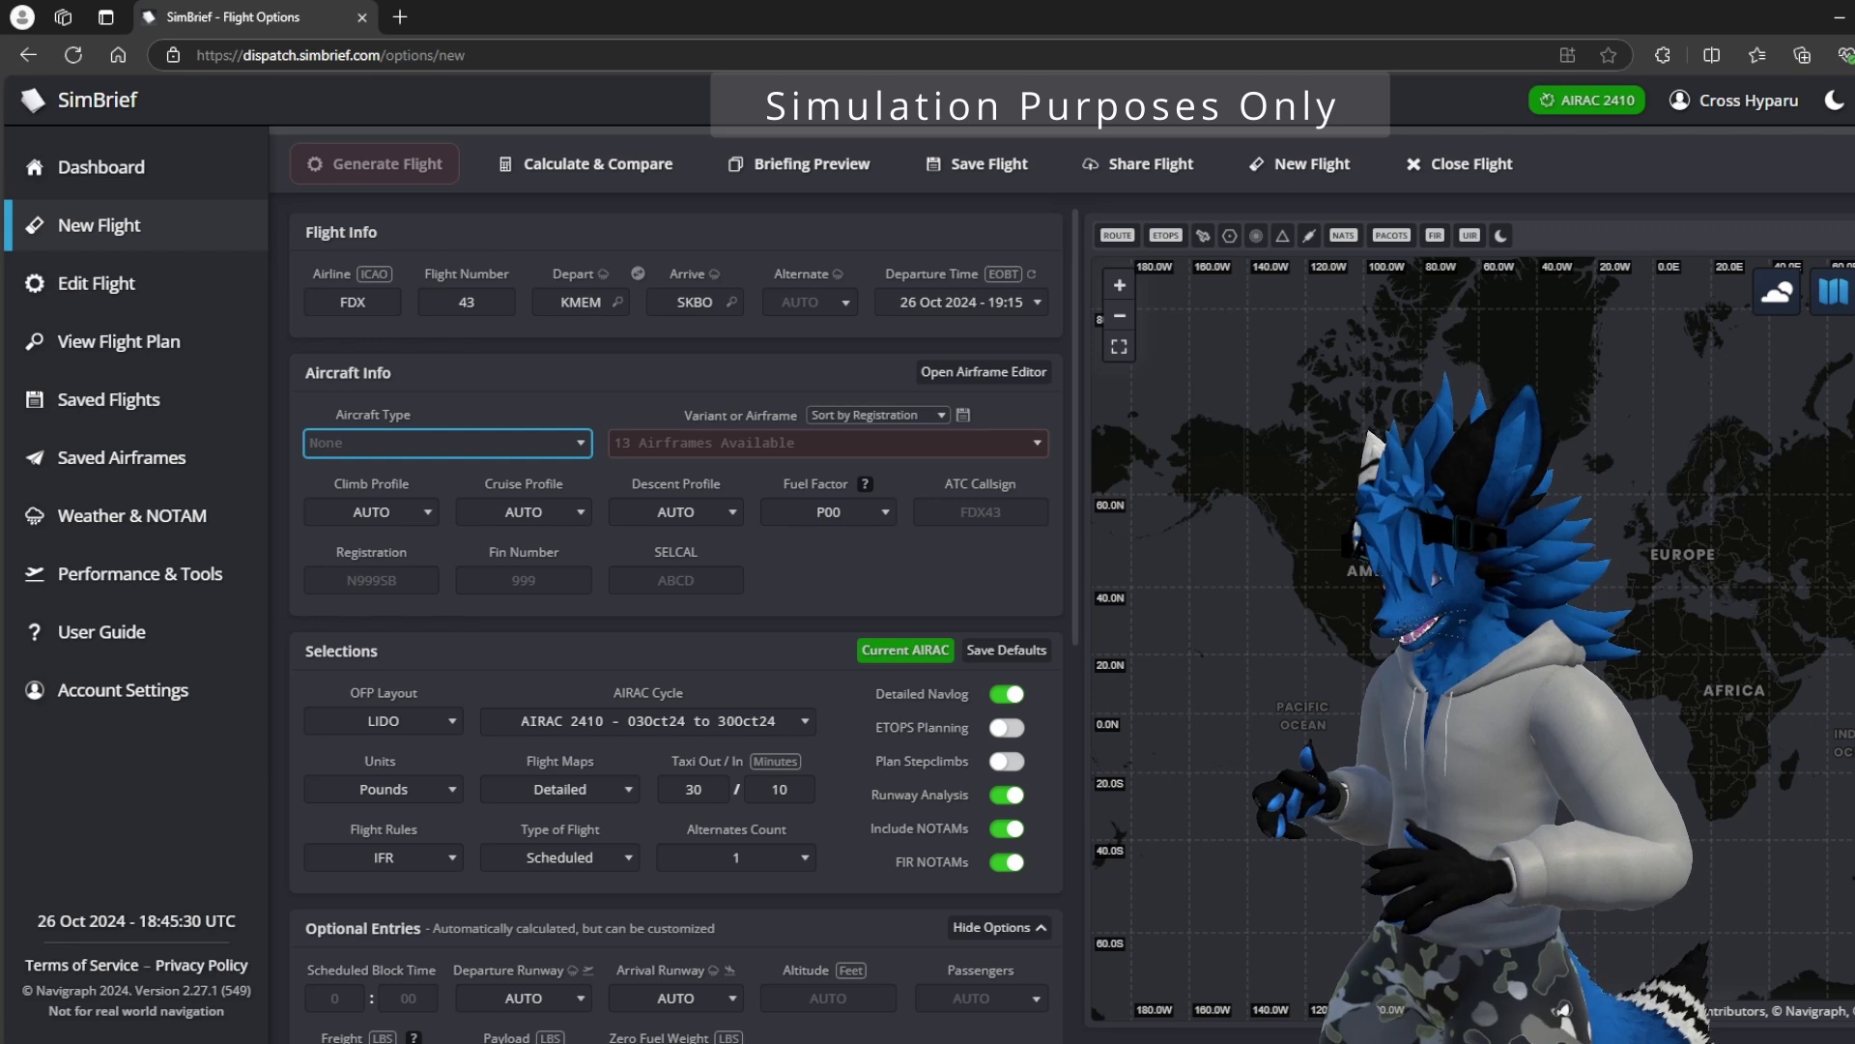
key("Return")
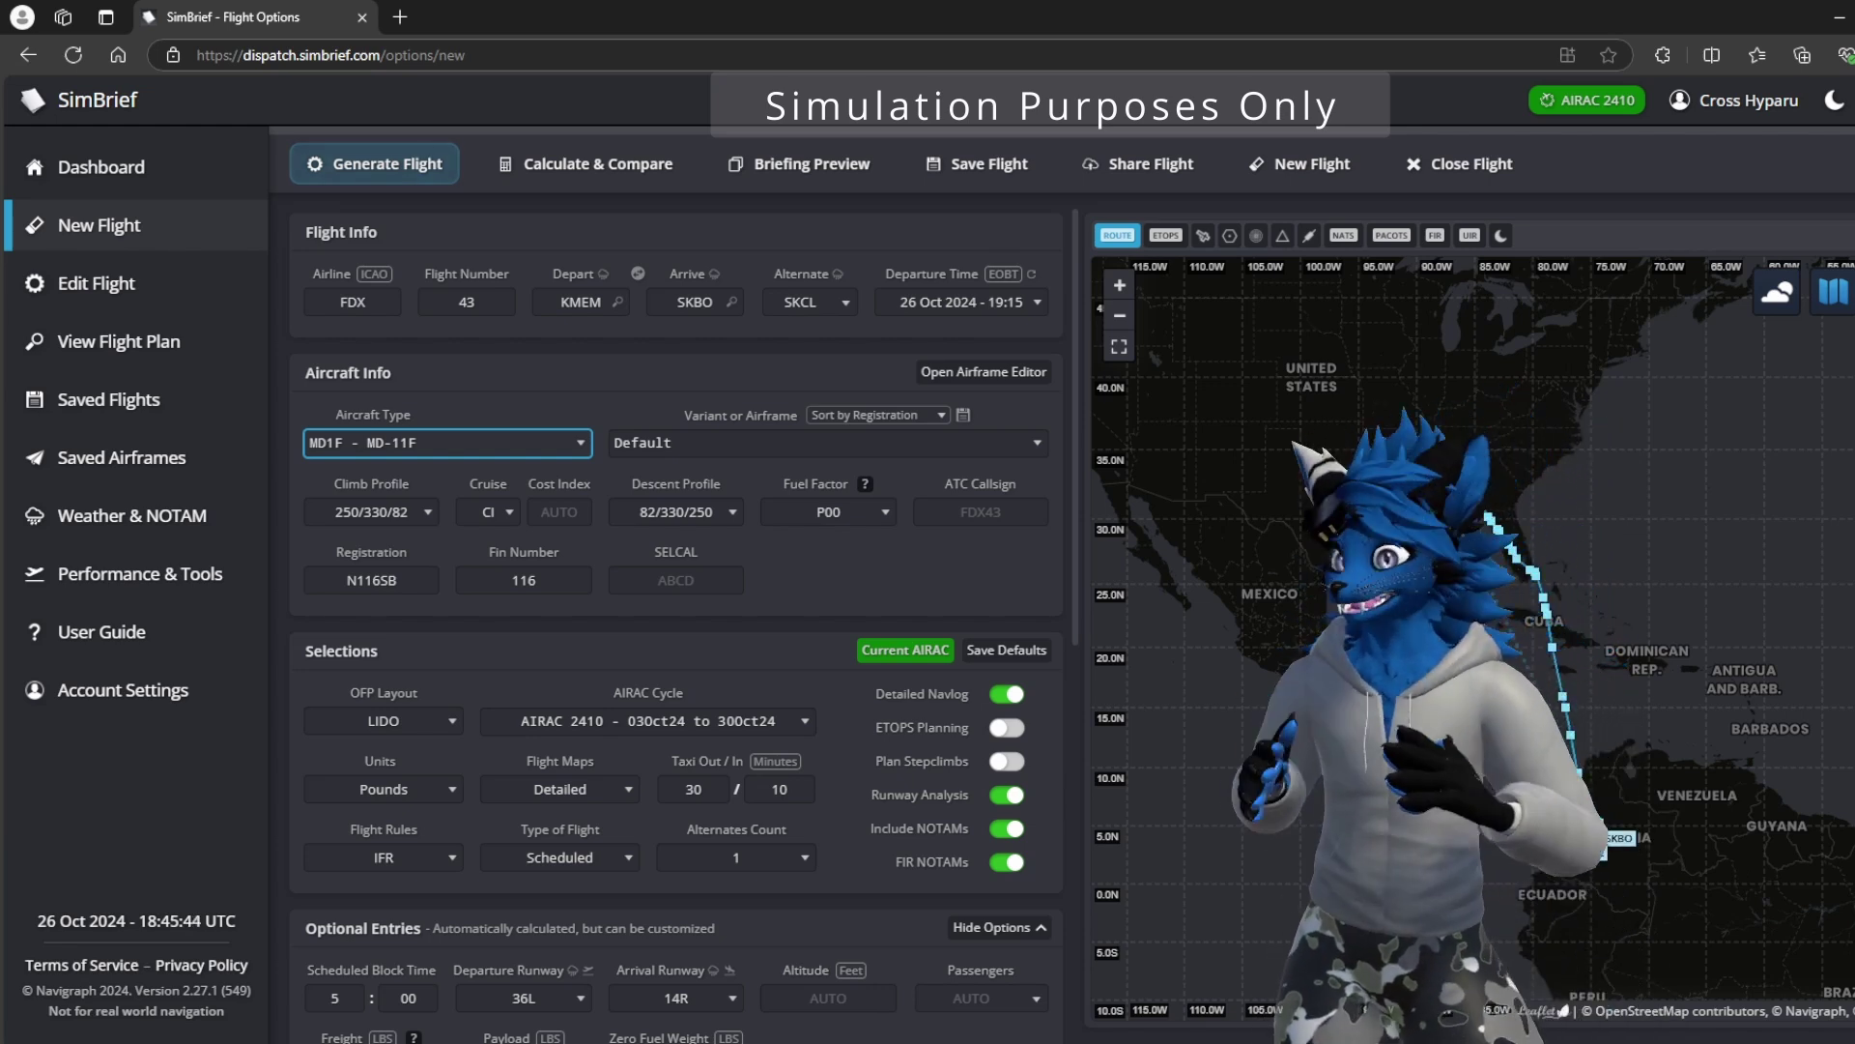
left_click(828, 444)
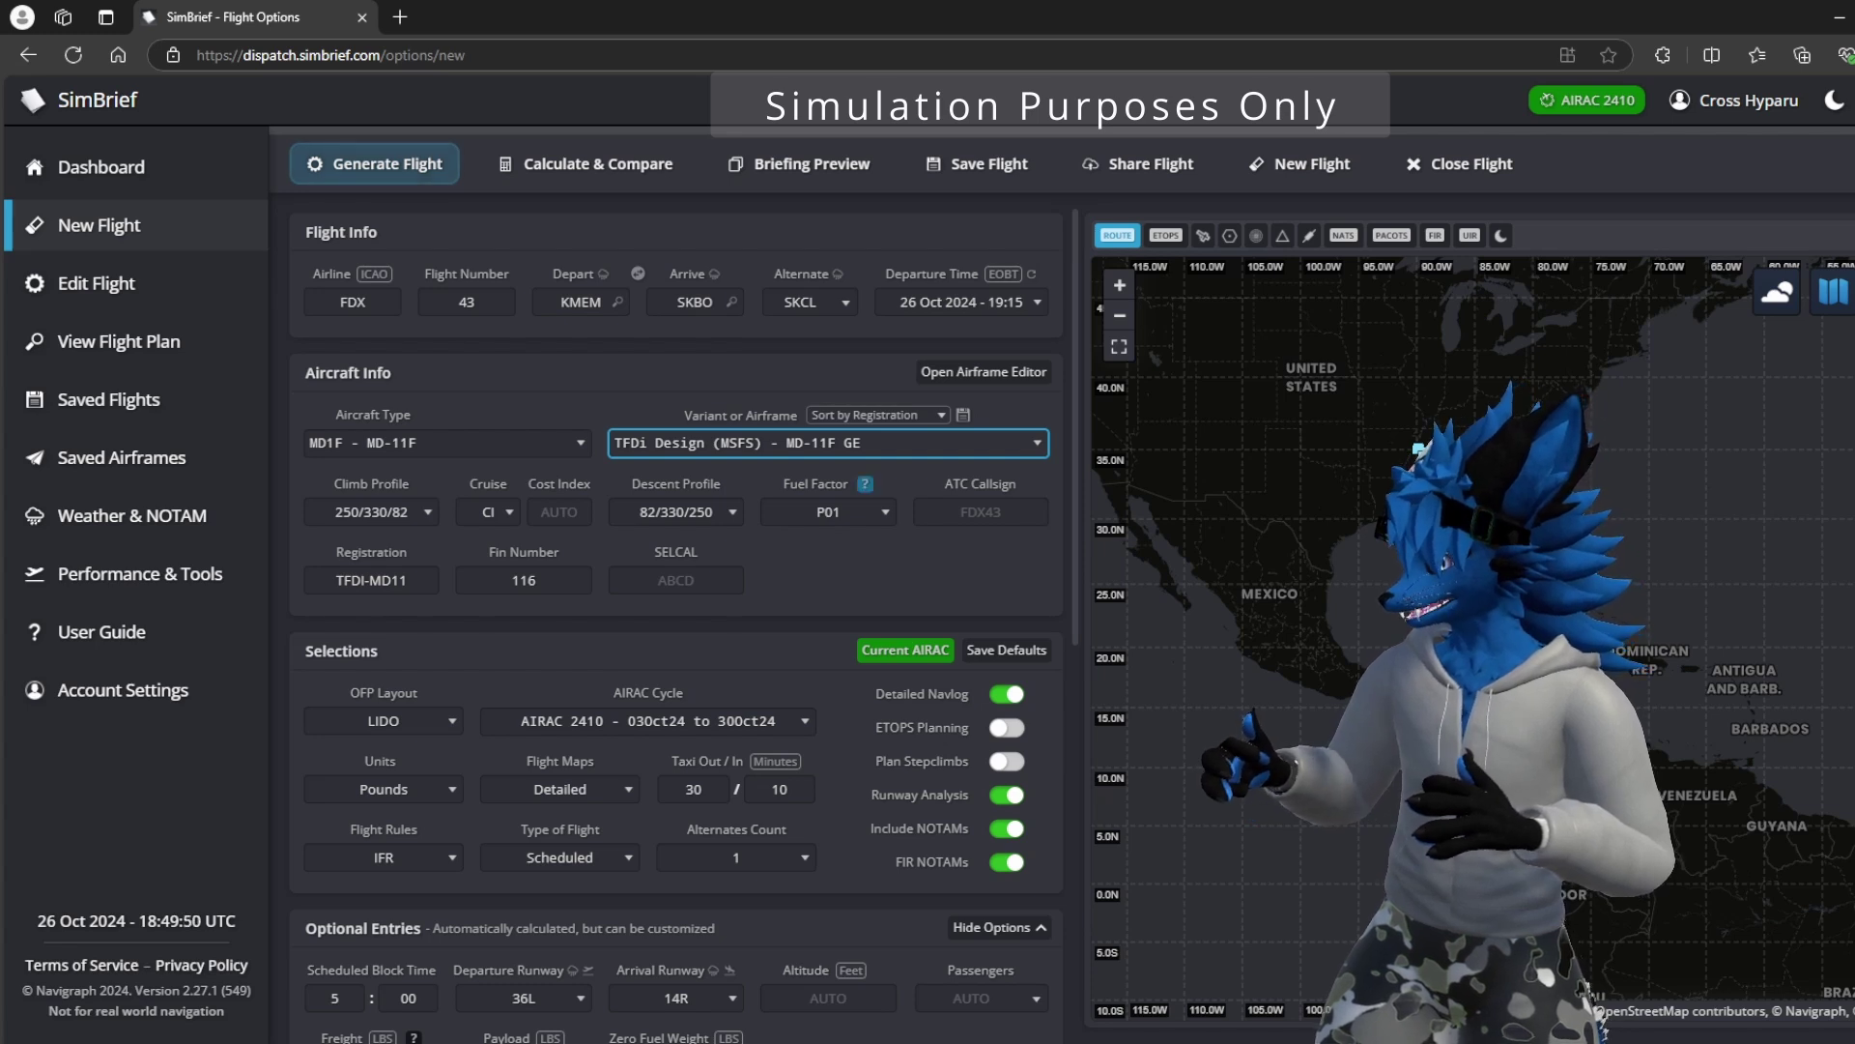
left_click(865, 483)
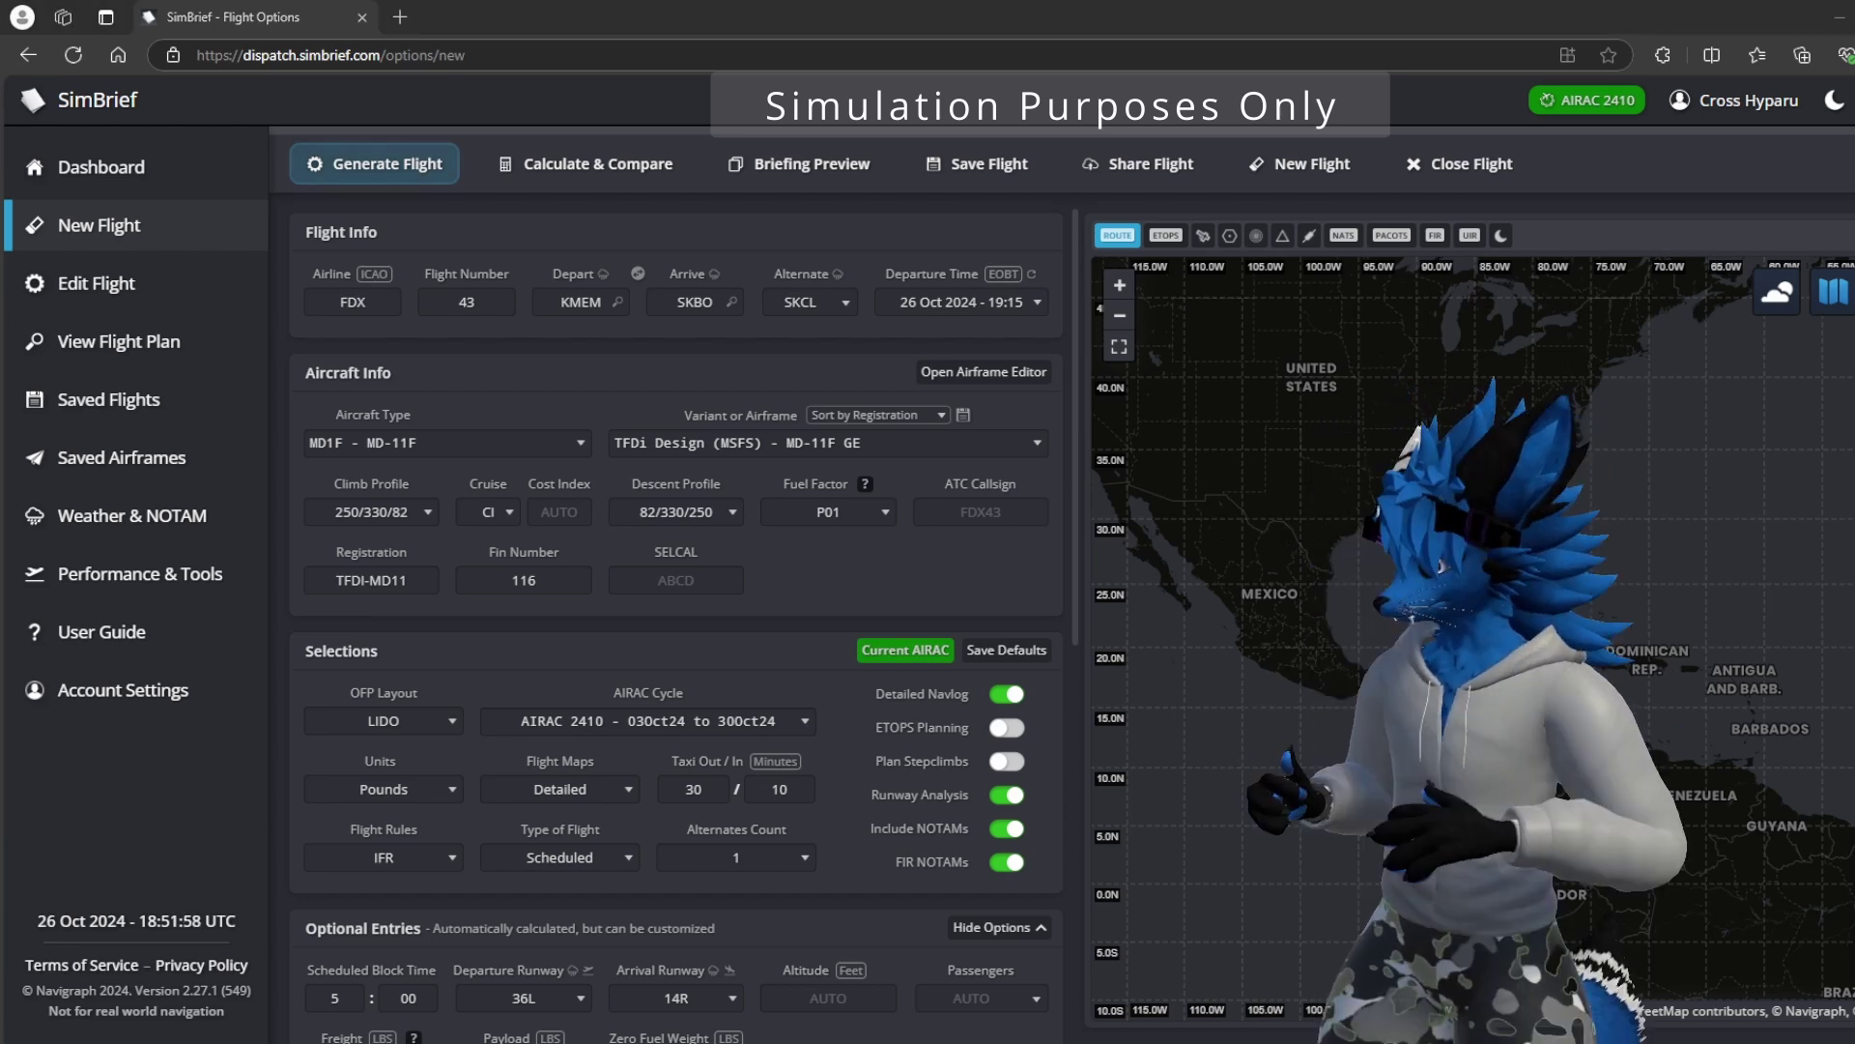
- Check the flight maps and type of flight selections, and enable ETOPS planning and stepclimb planning
scroll(676, 619, "down", 3)
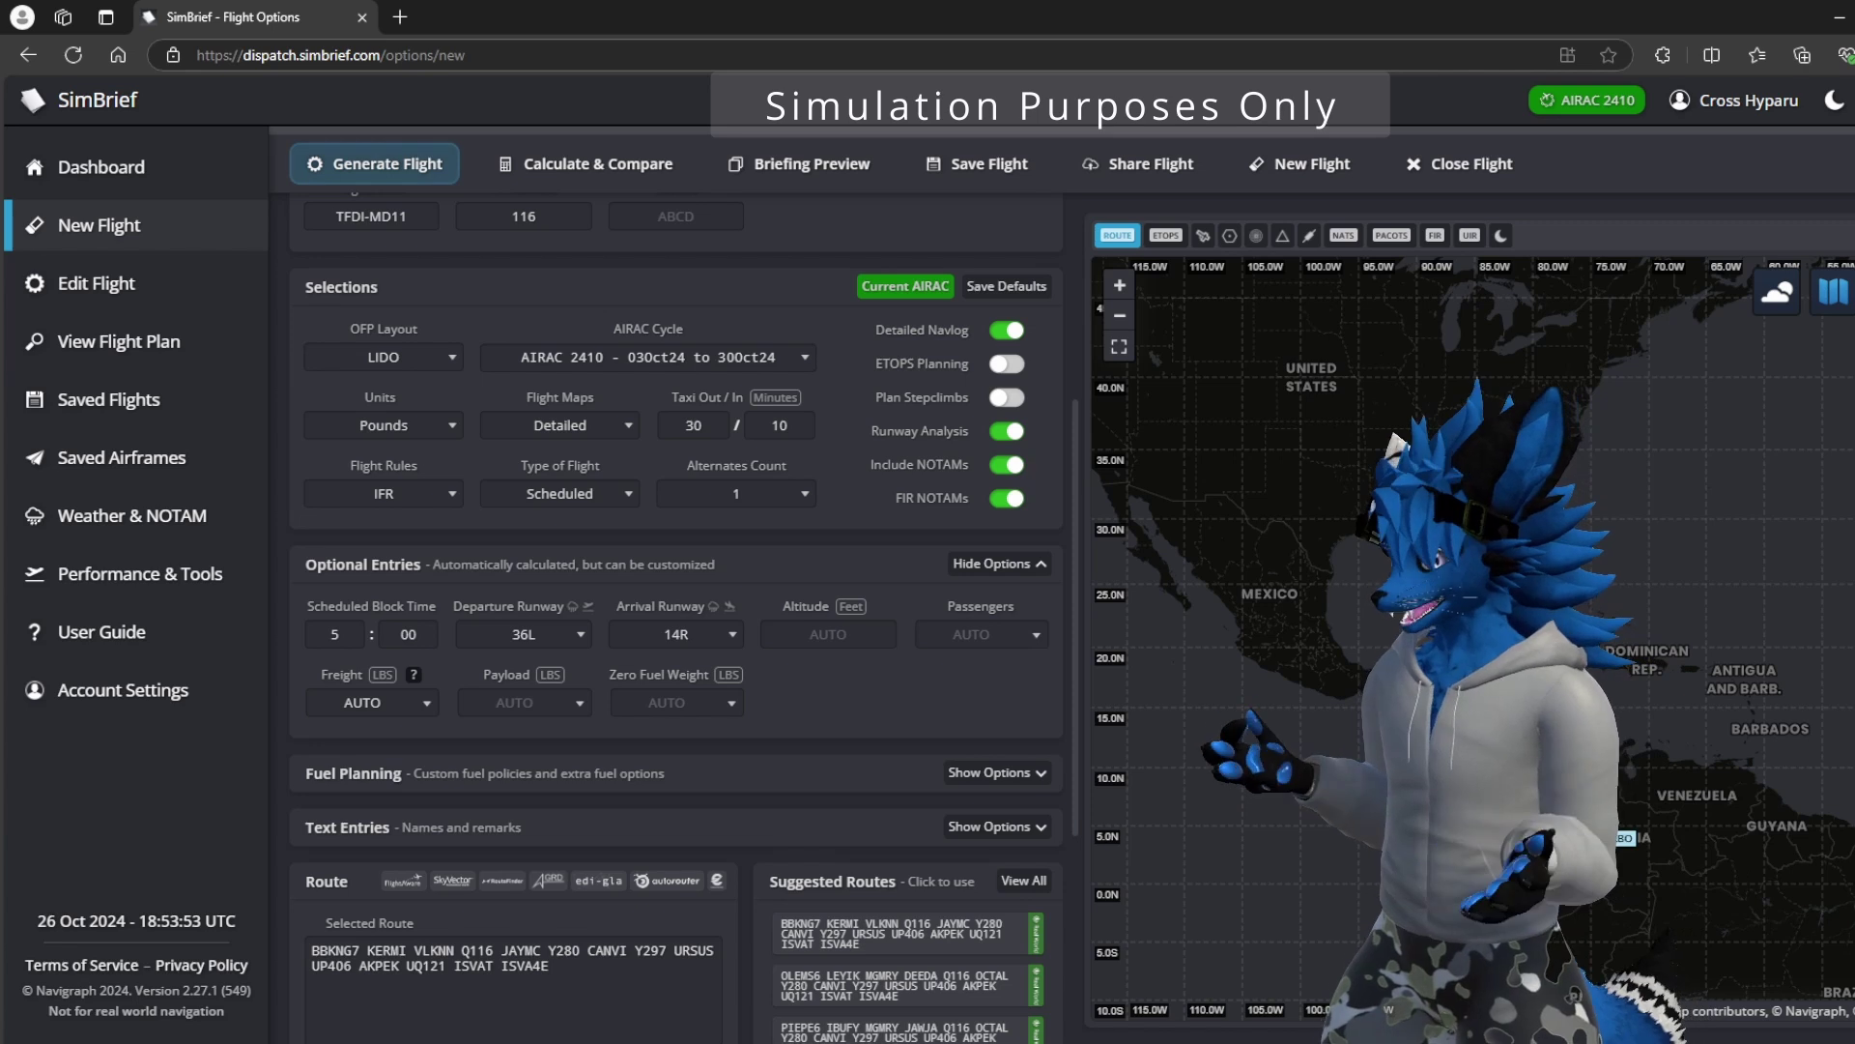
left_click(560, 425)
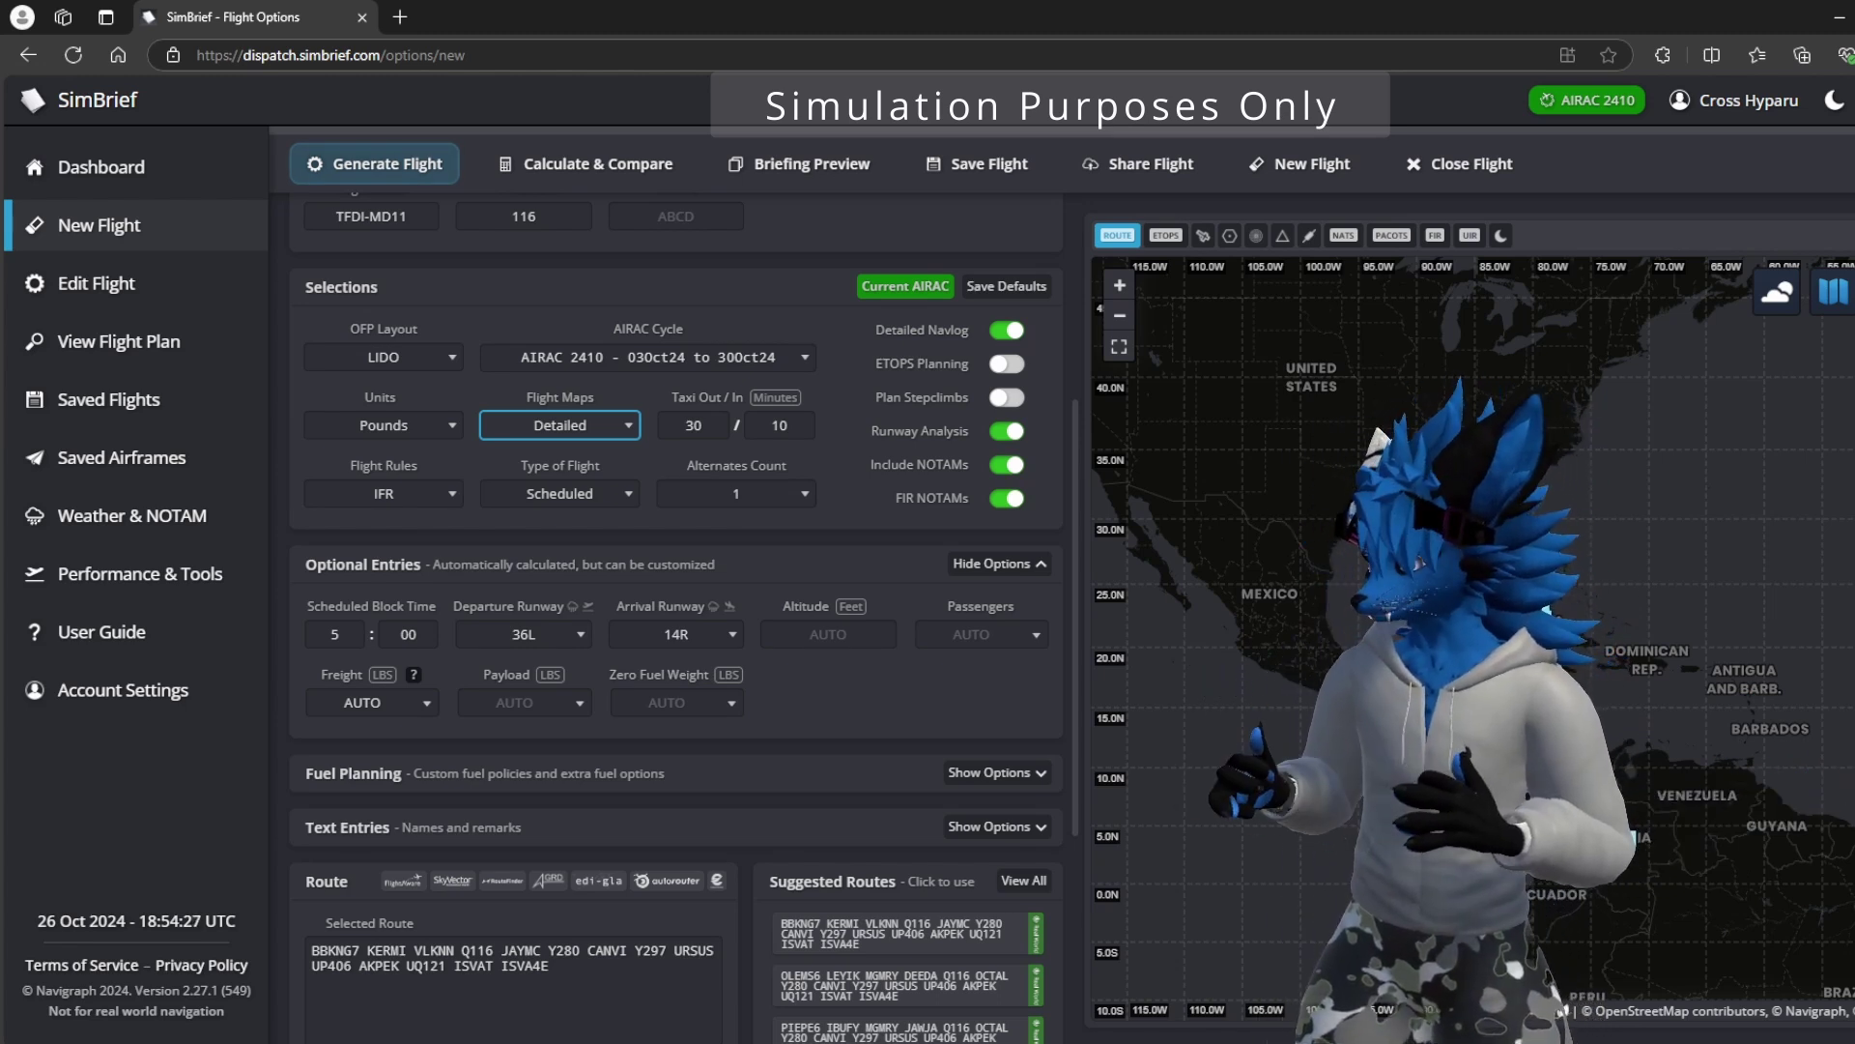
left_click(559, 494)
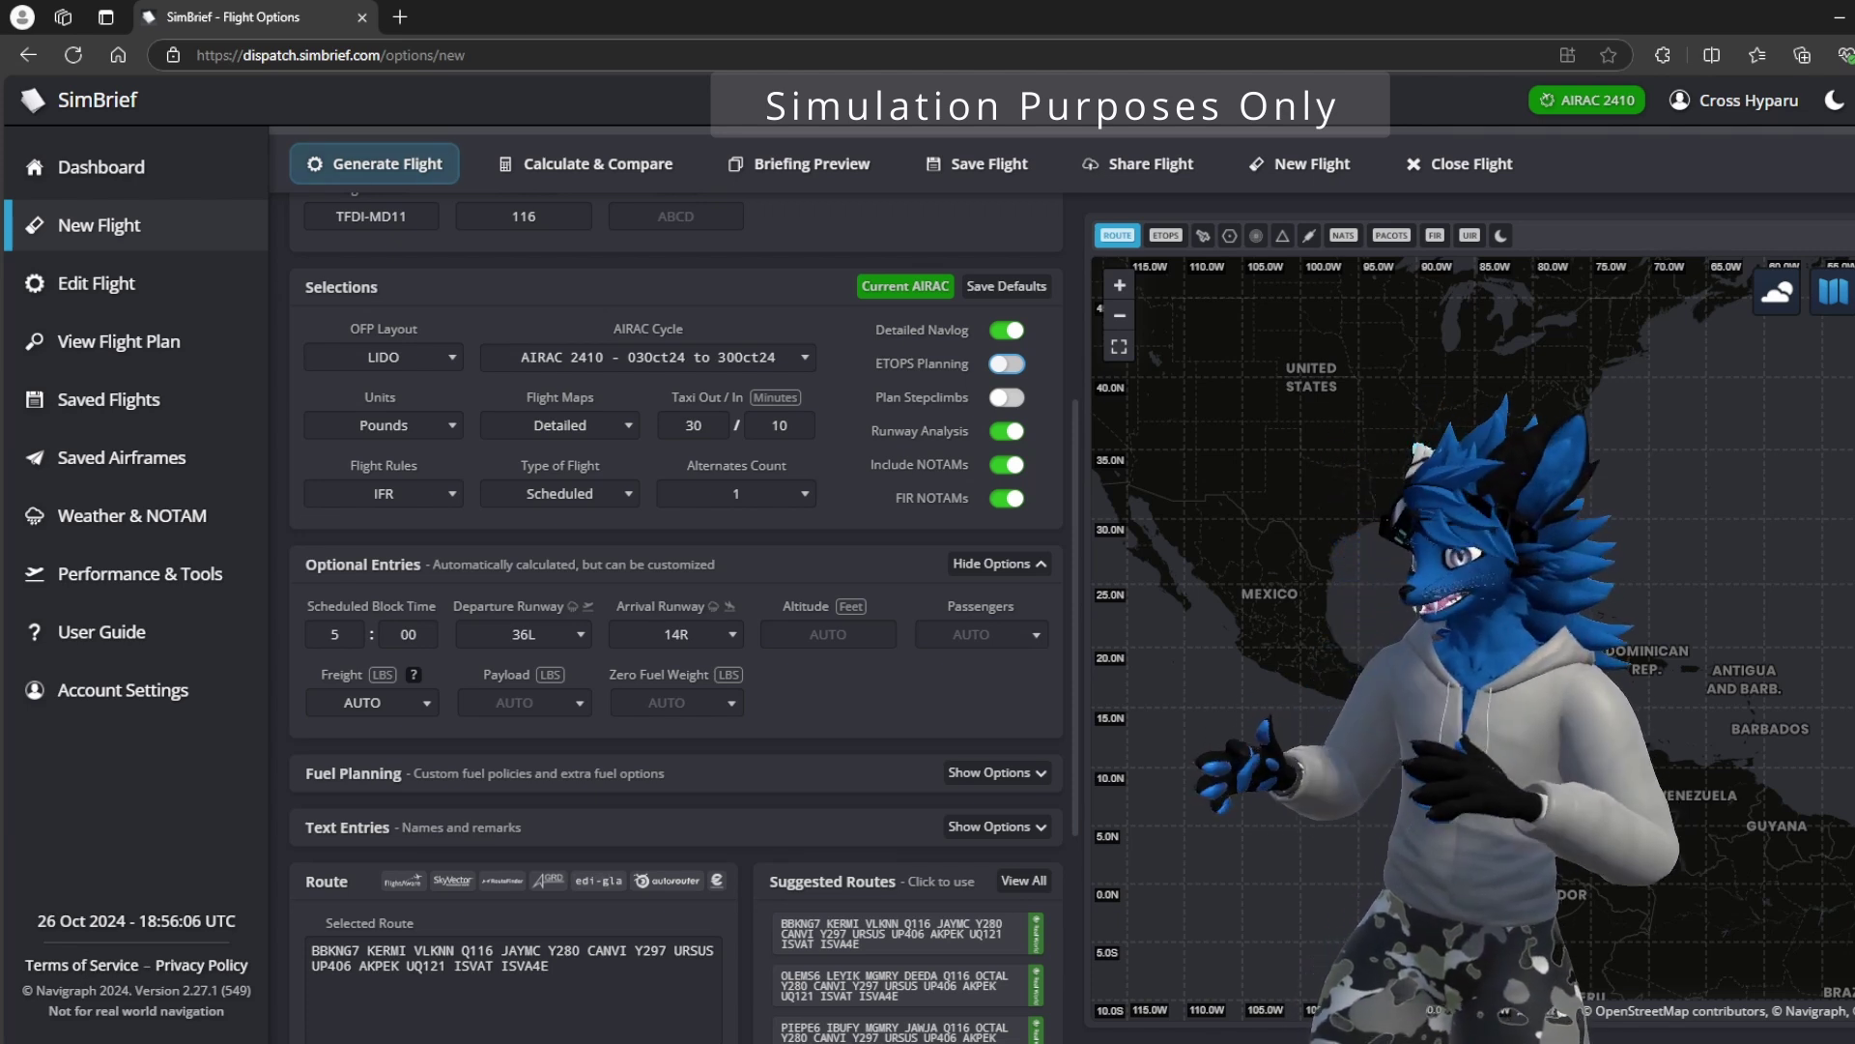
left_click(1007, 364)
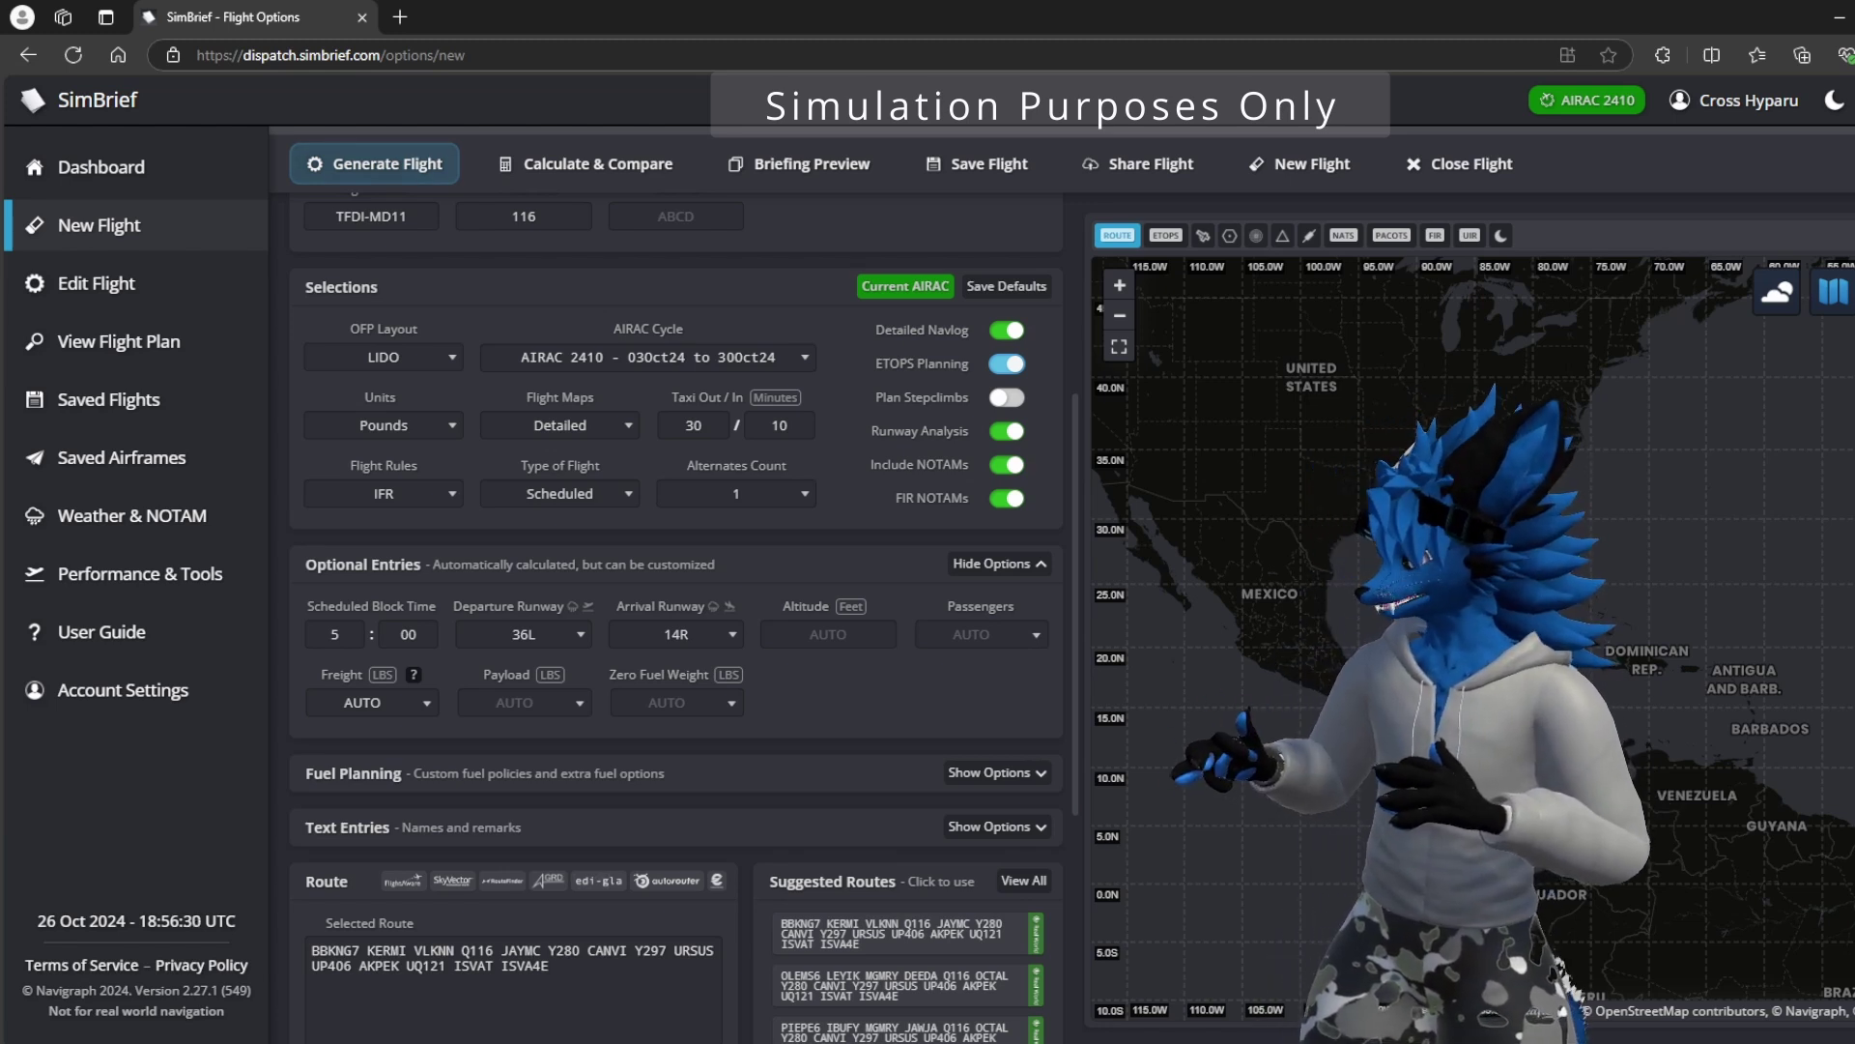
left_click(1007, 399)
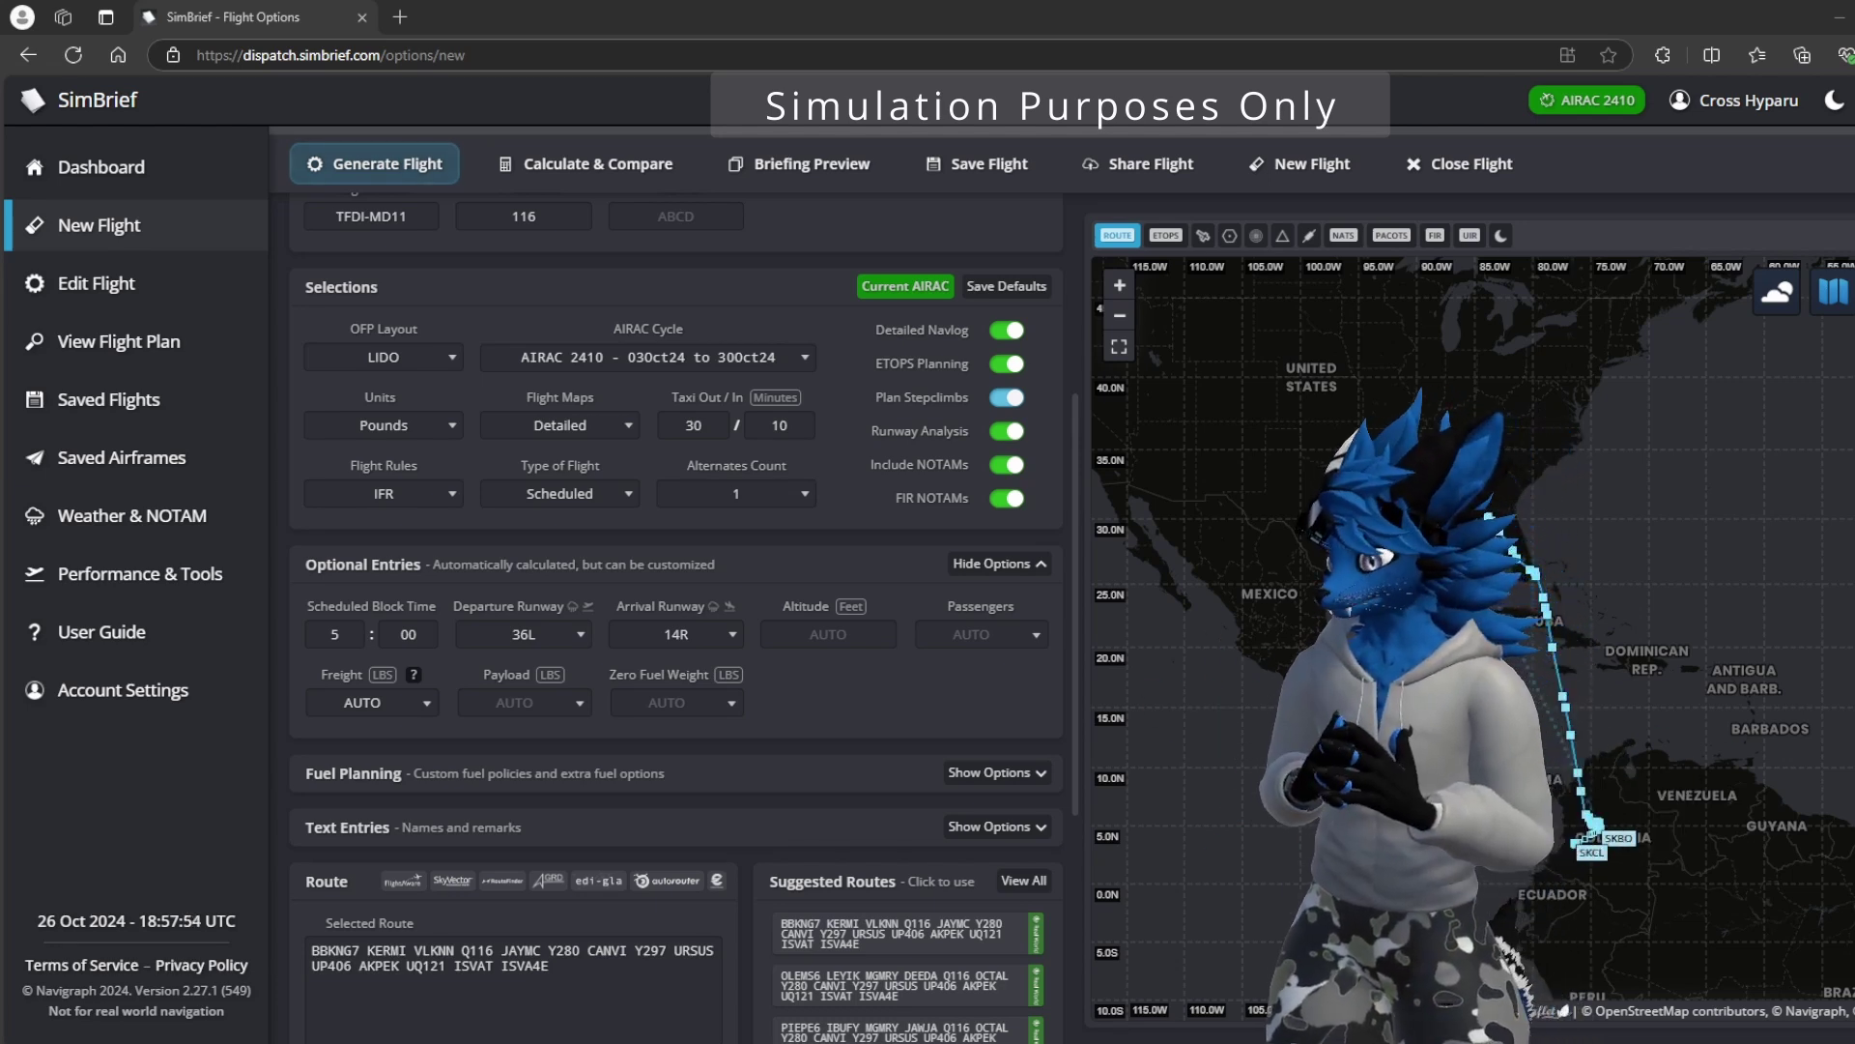
- Set the passenger count to 0 in the optional entries
scroll(676, 580, "down", 3)
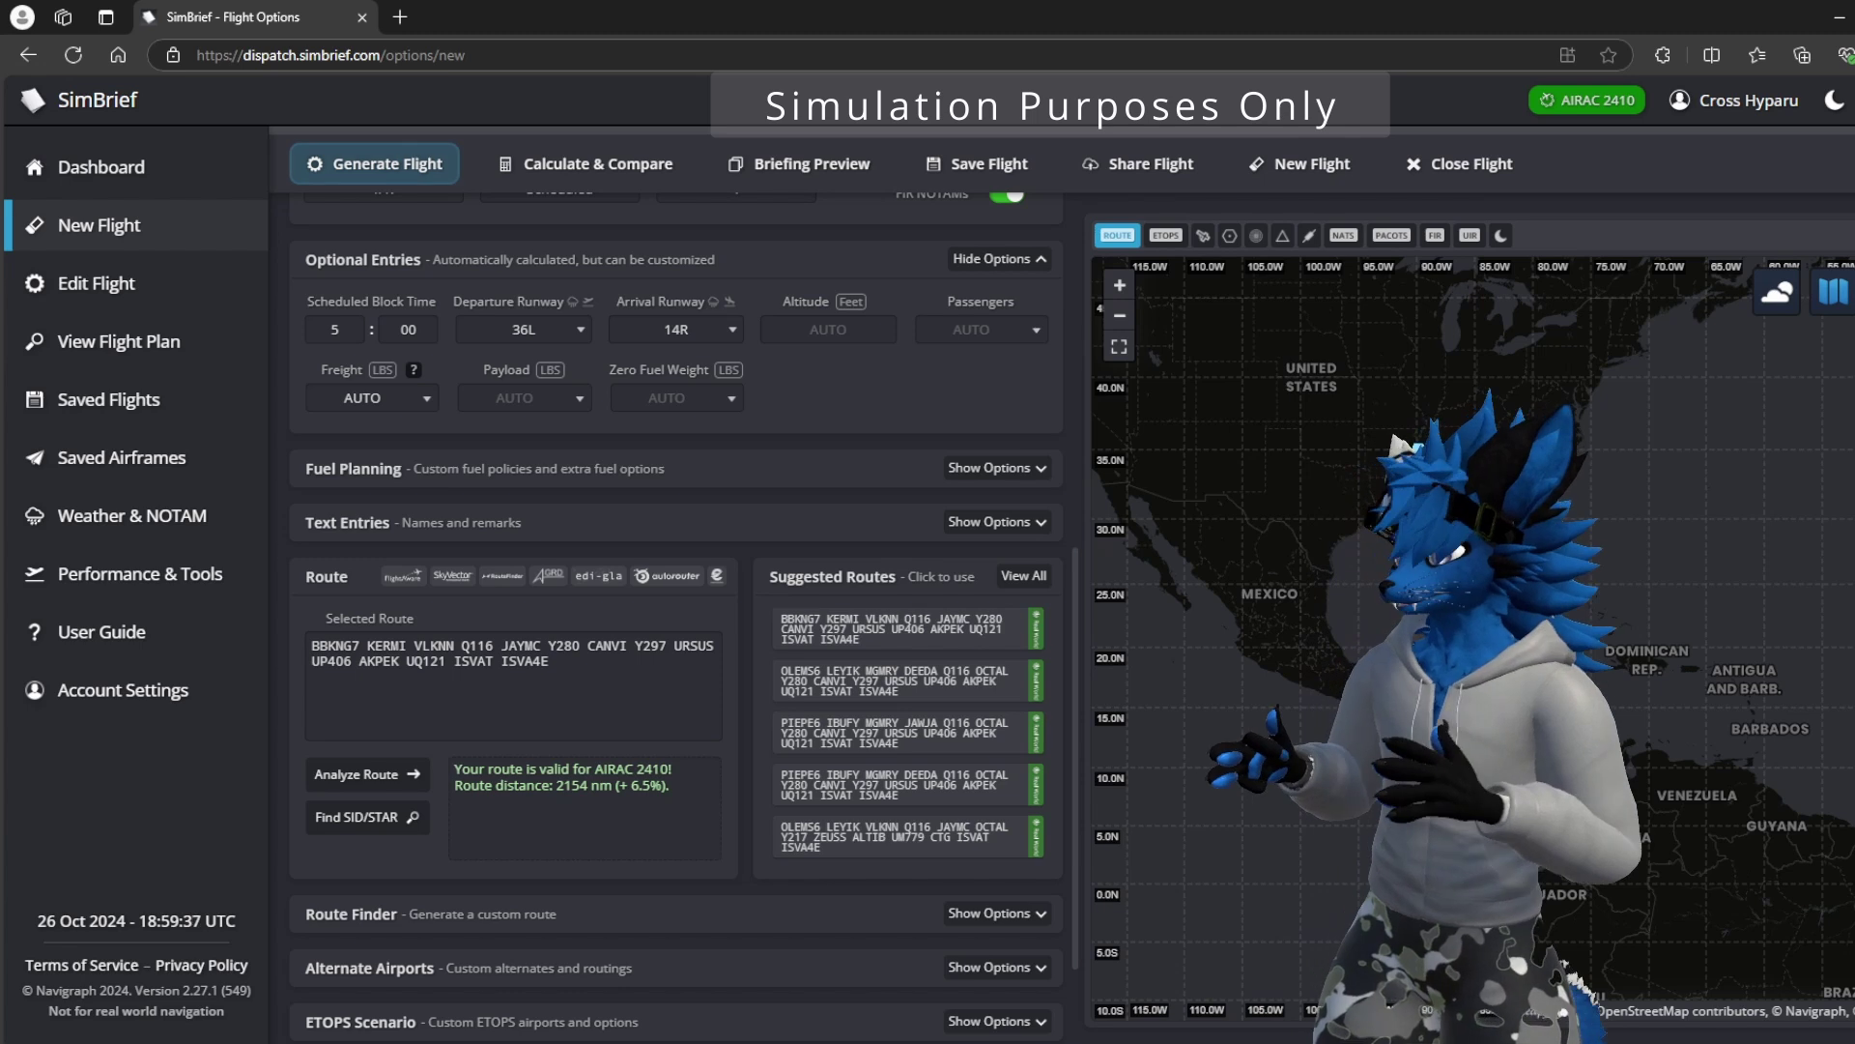
left_click(981, 329)
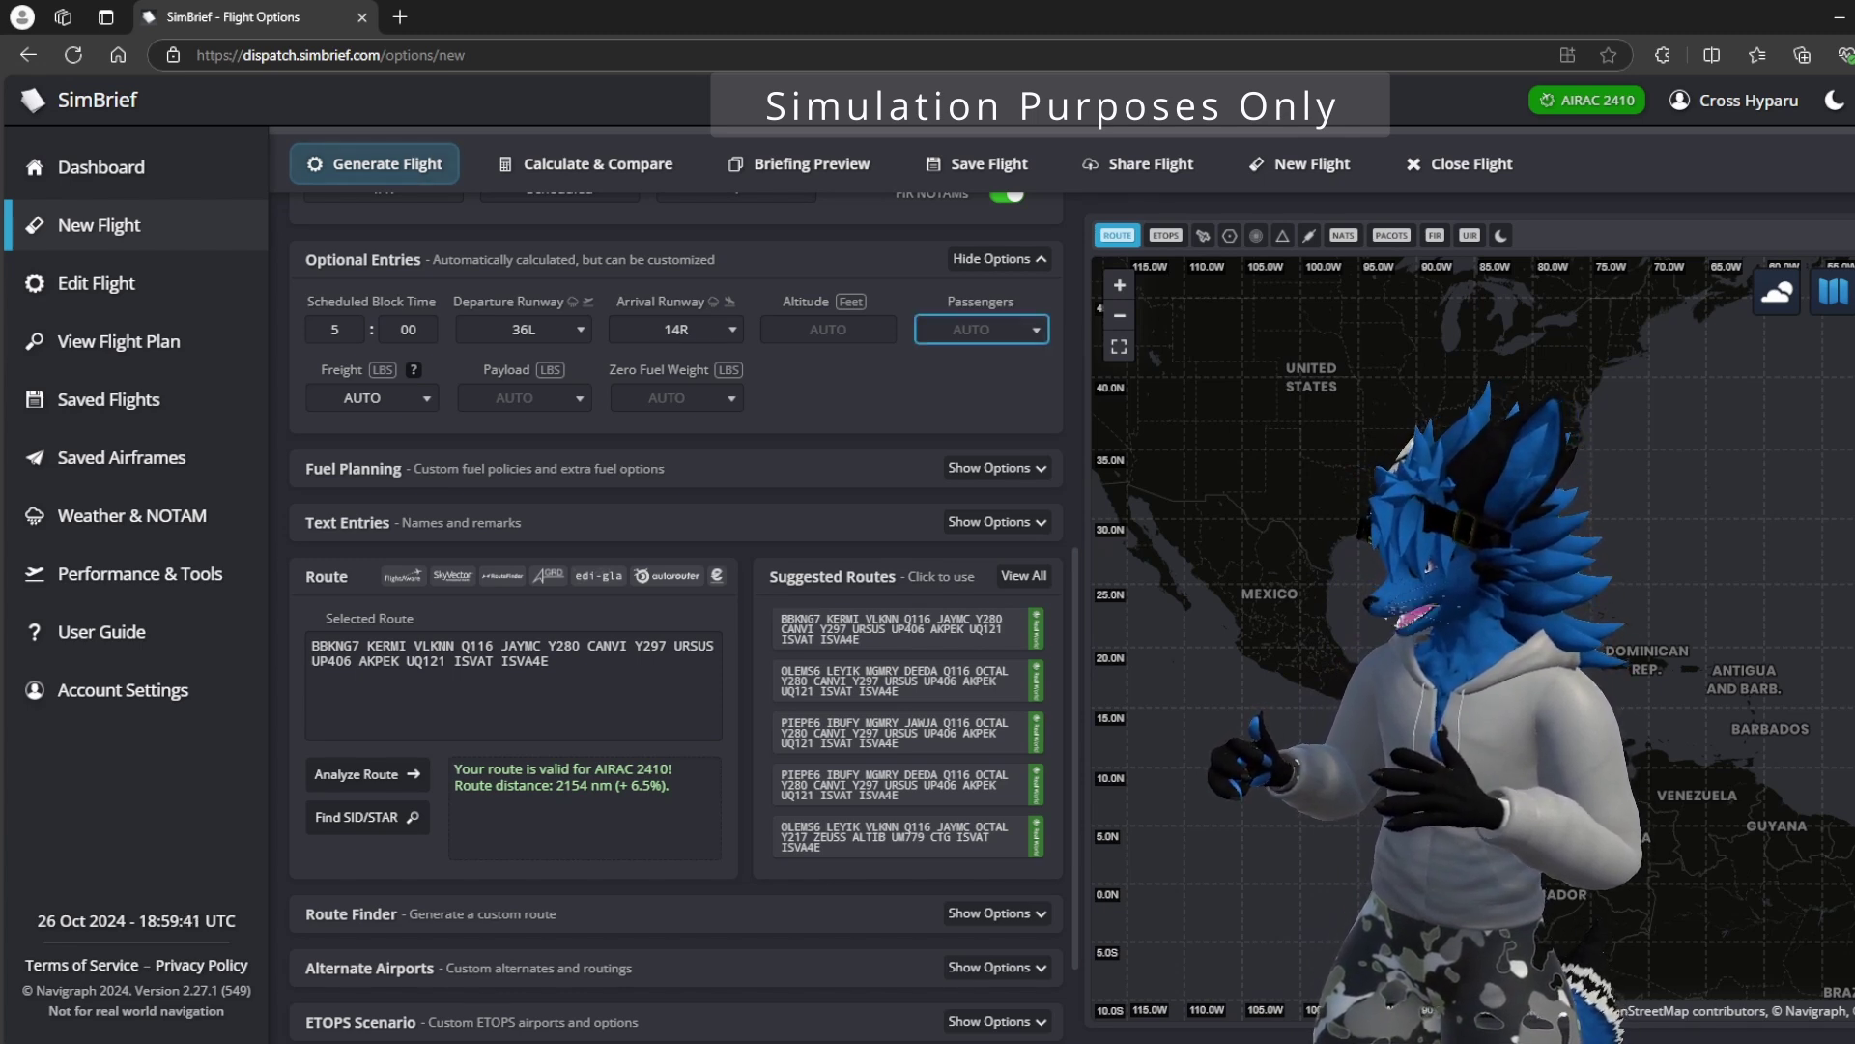
type("0")
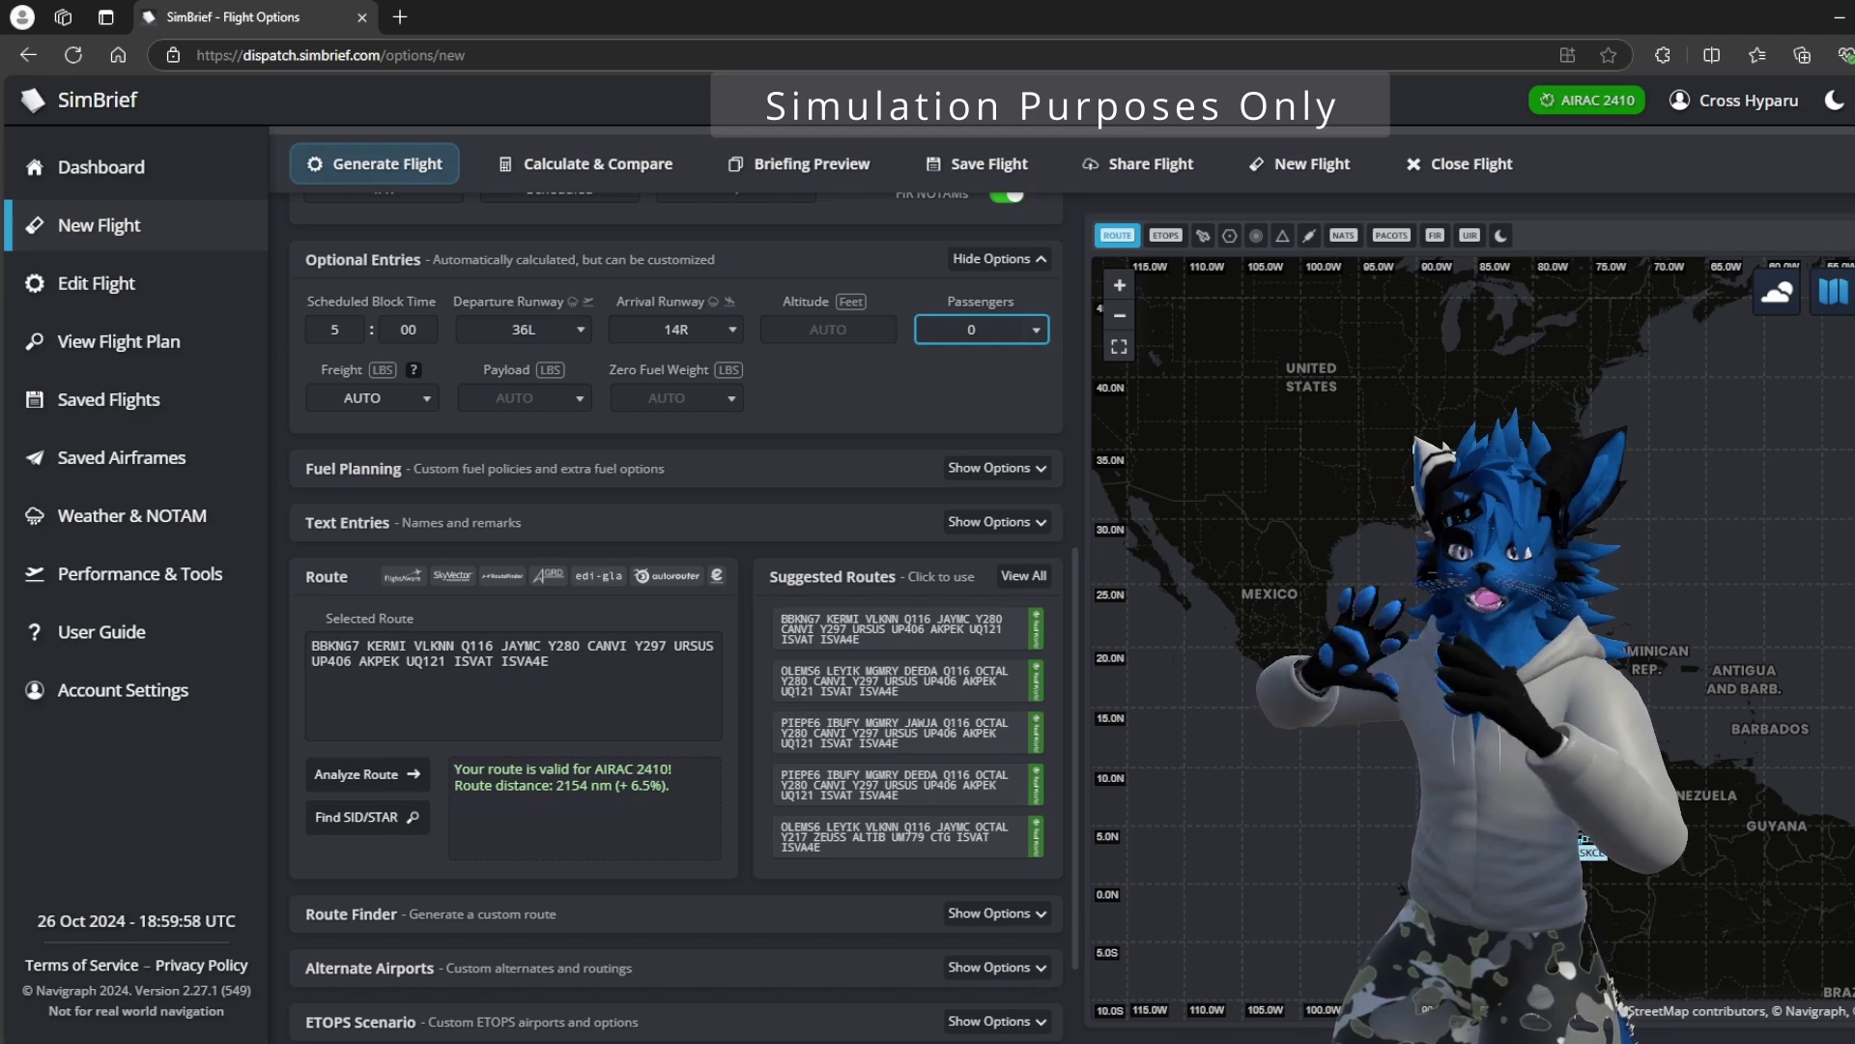
- Examine the fuel planning, route finder, alternate airports, ETOPS scenario and debug parameter options of the flight
left_click(996, 468)
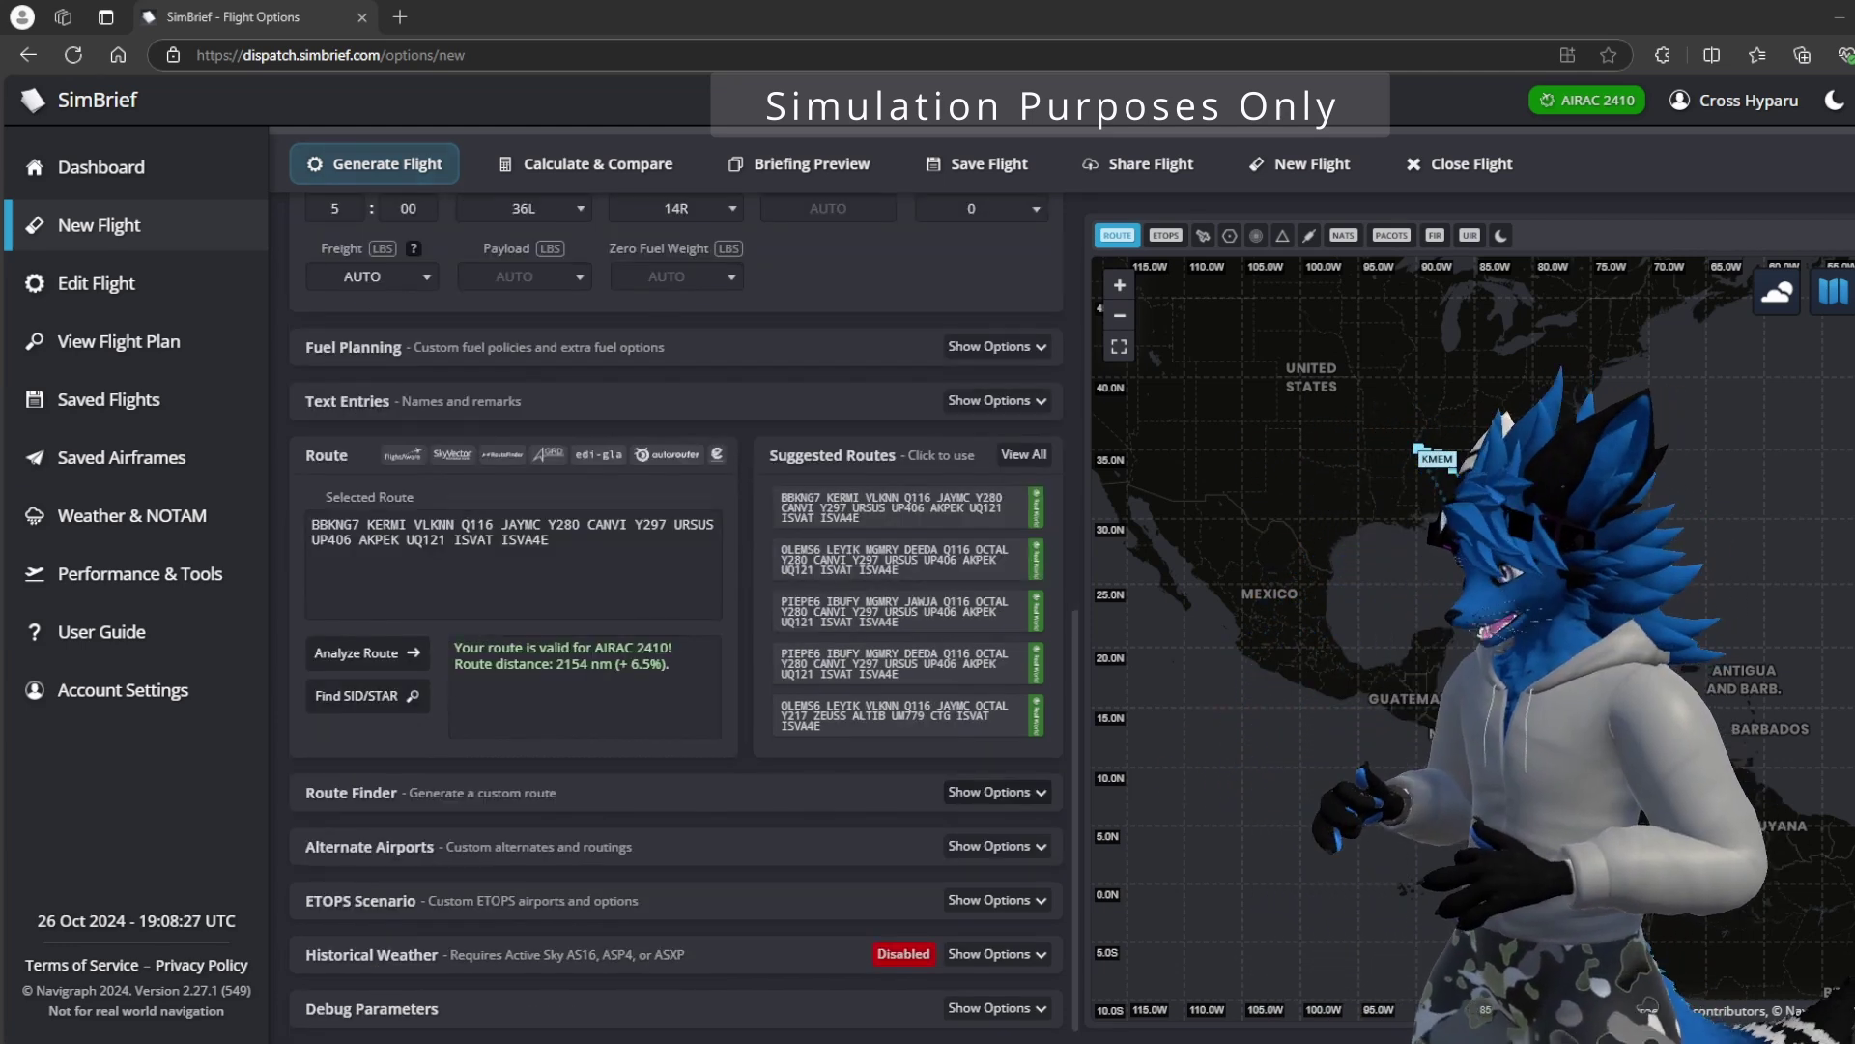
left_click(997, 792)
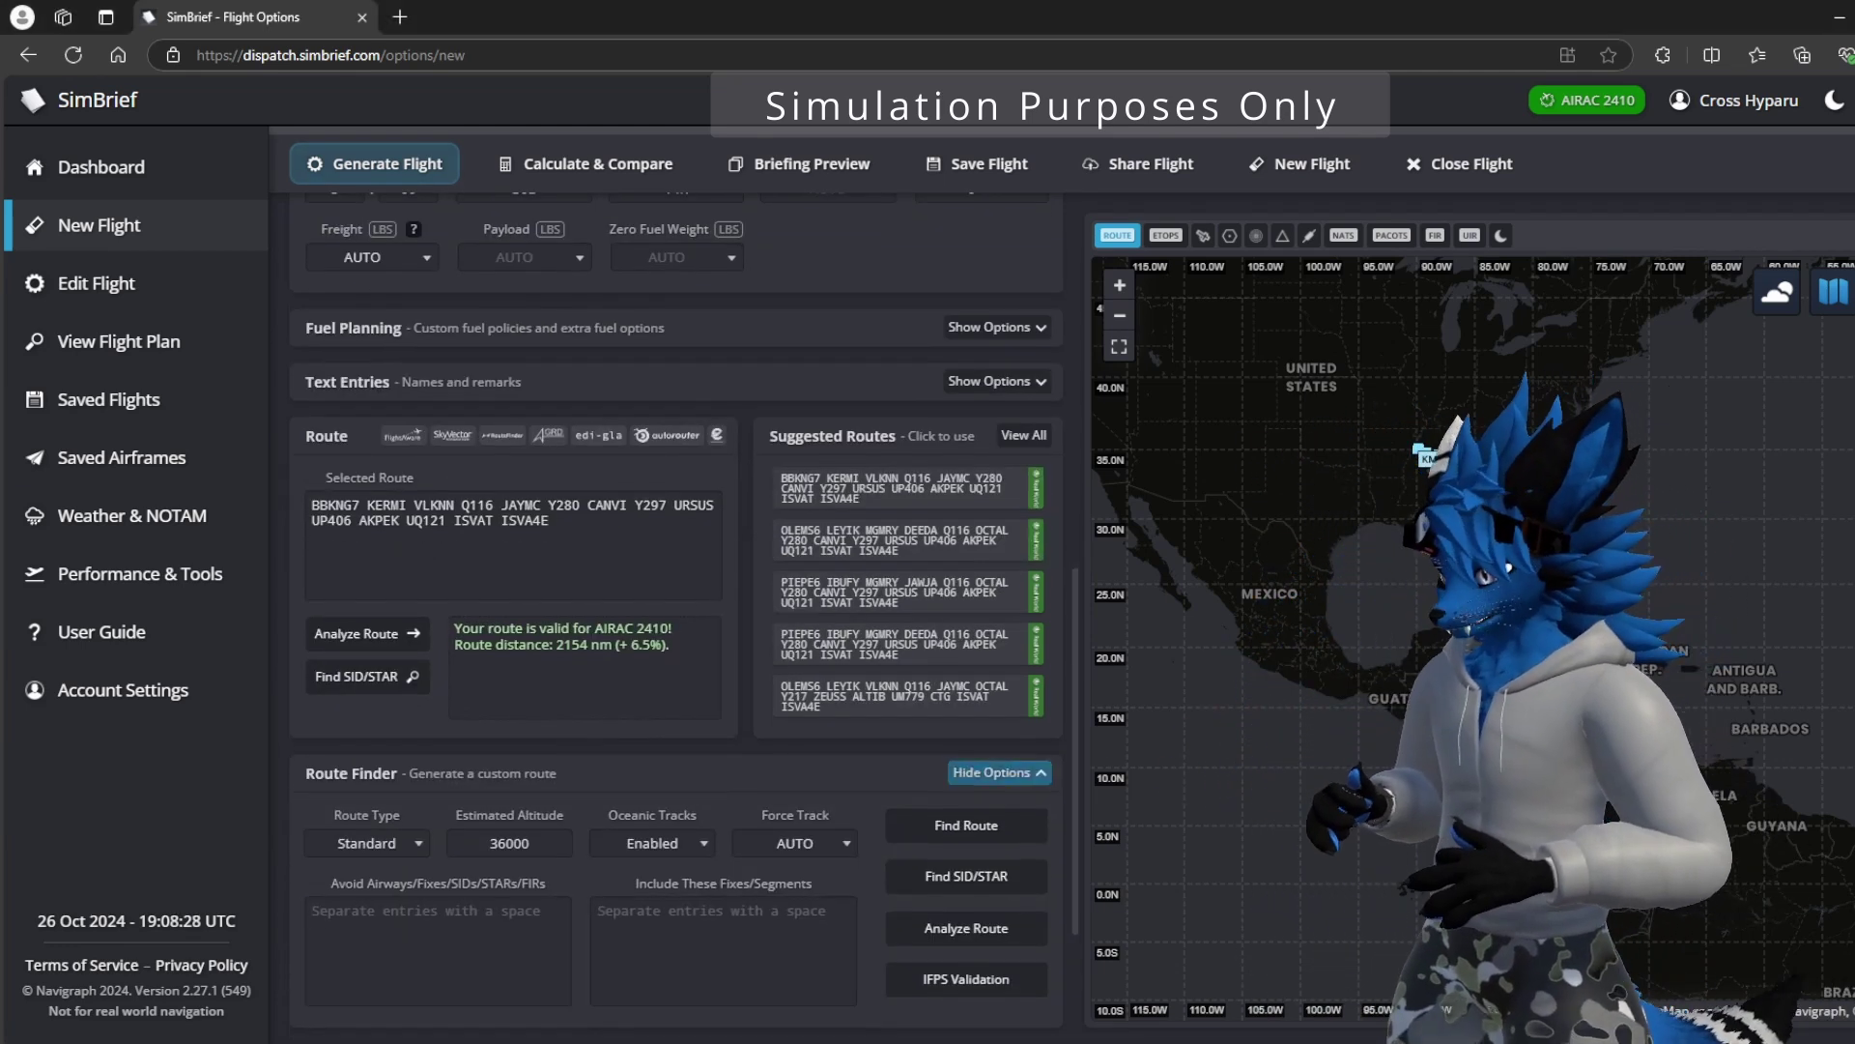
scroll(677, 619, "down", 3)
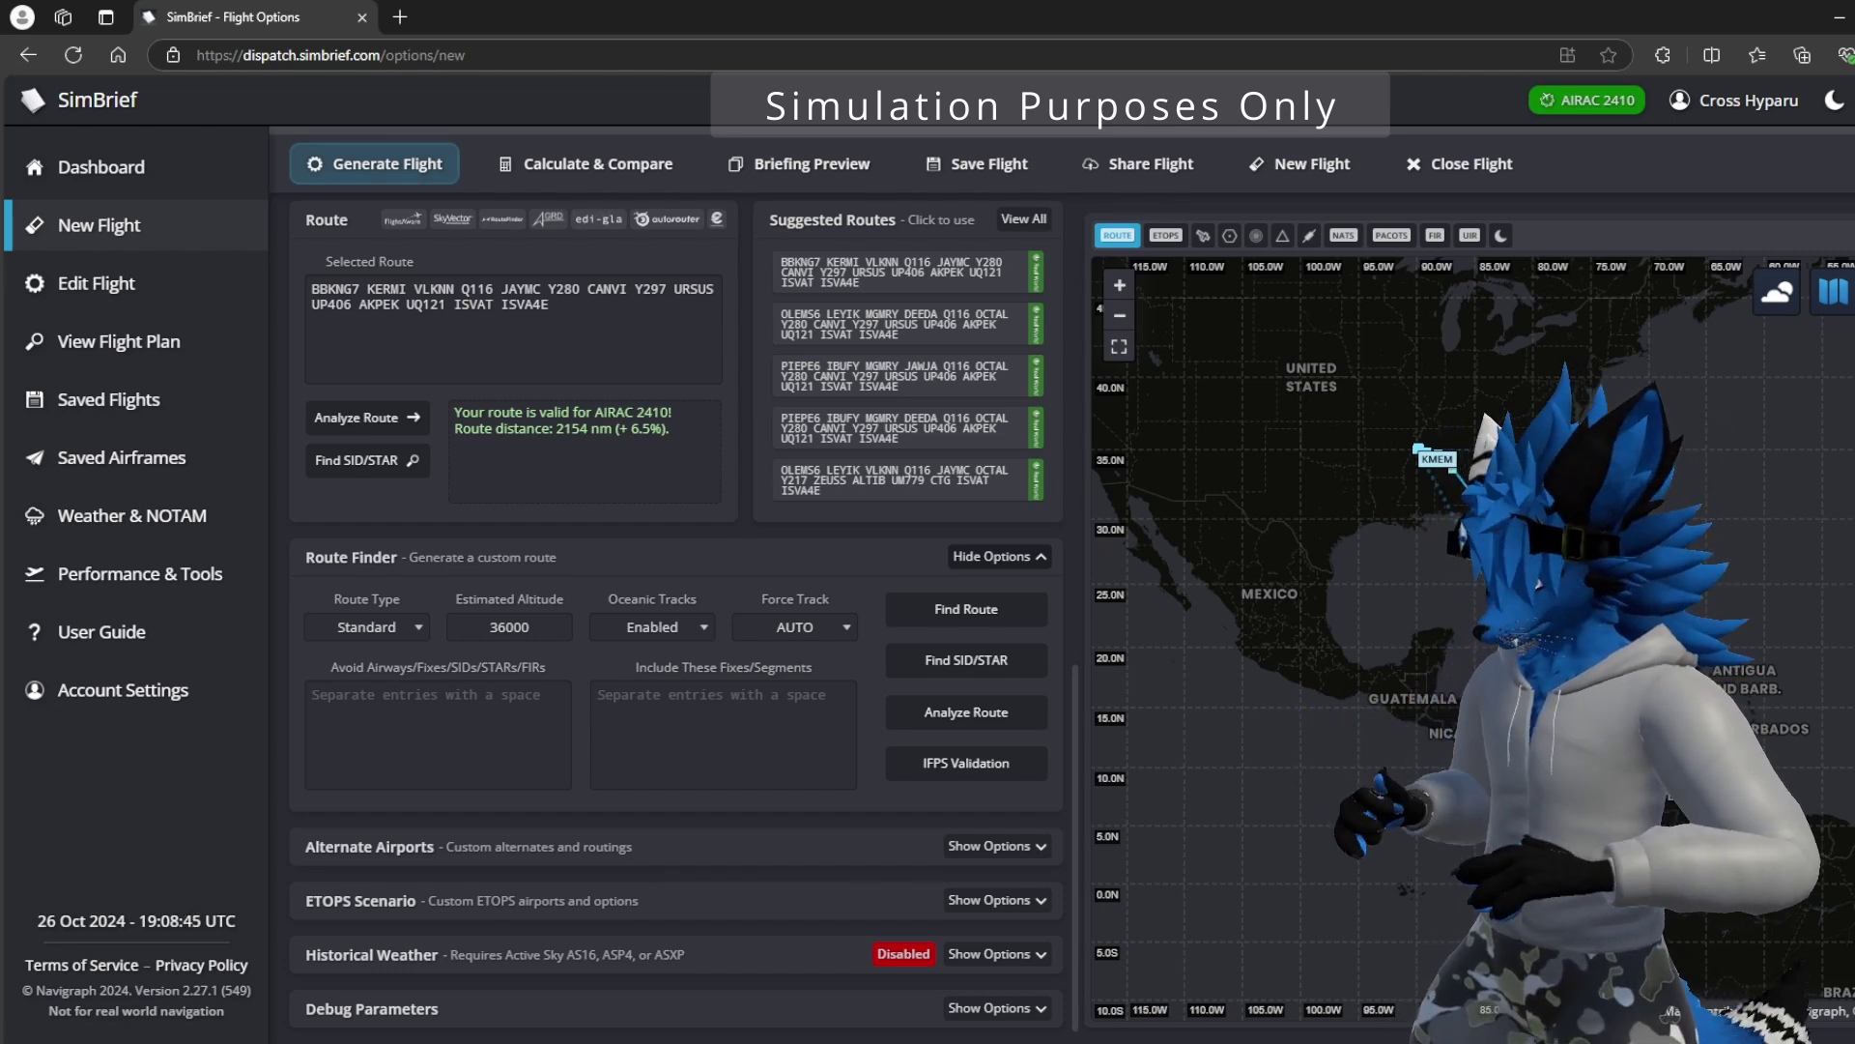
left_click(998, 847)
scroll(676, 599, "down", 2)
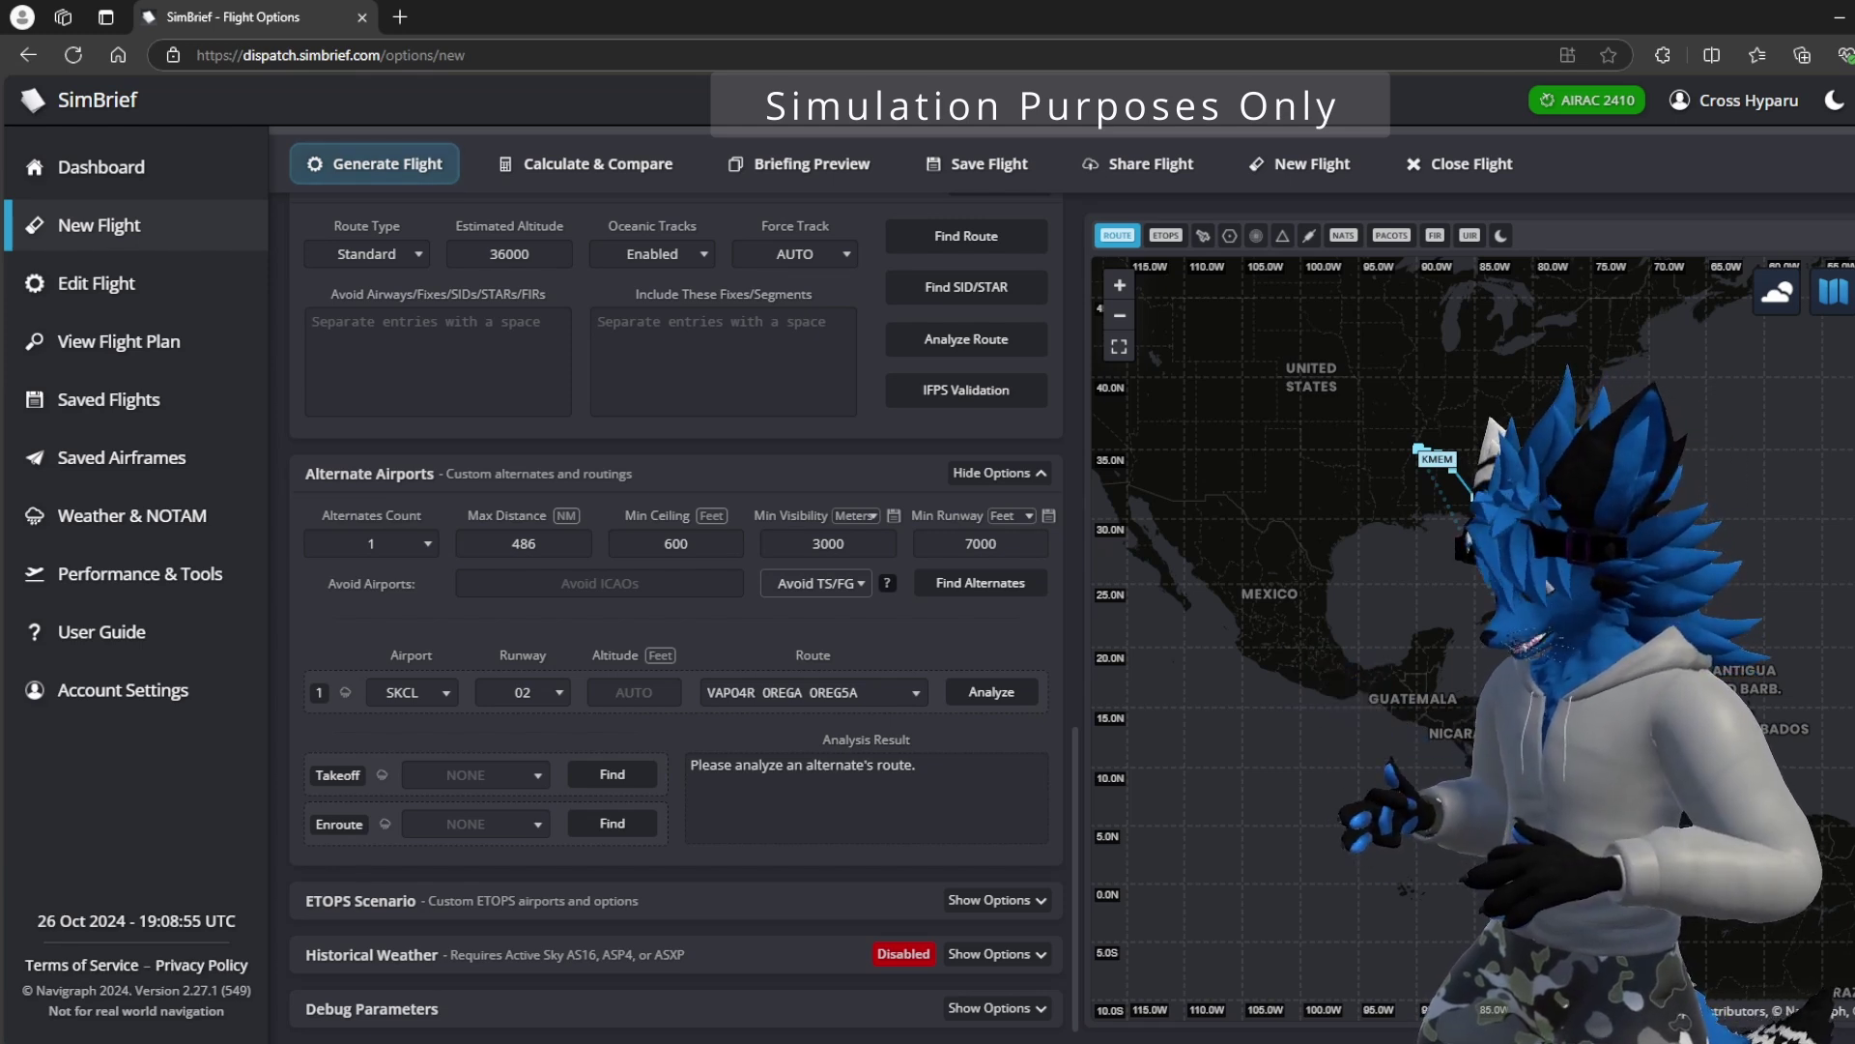
left_click(996, 900)
scroll(676, 599, "down", 1)
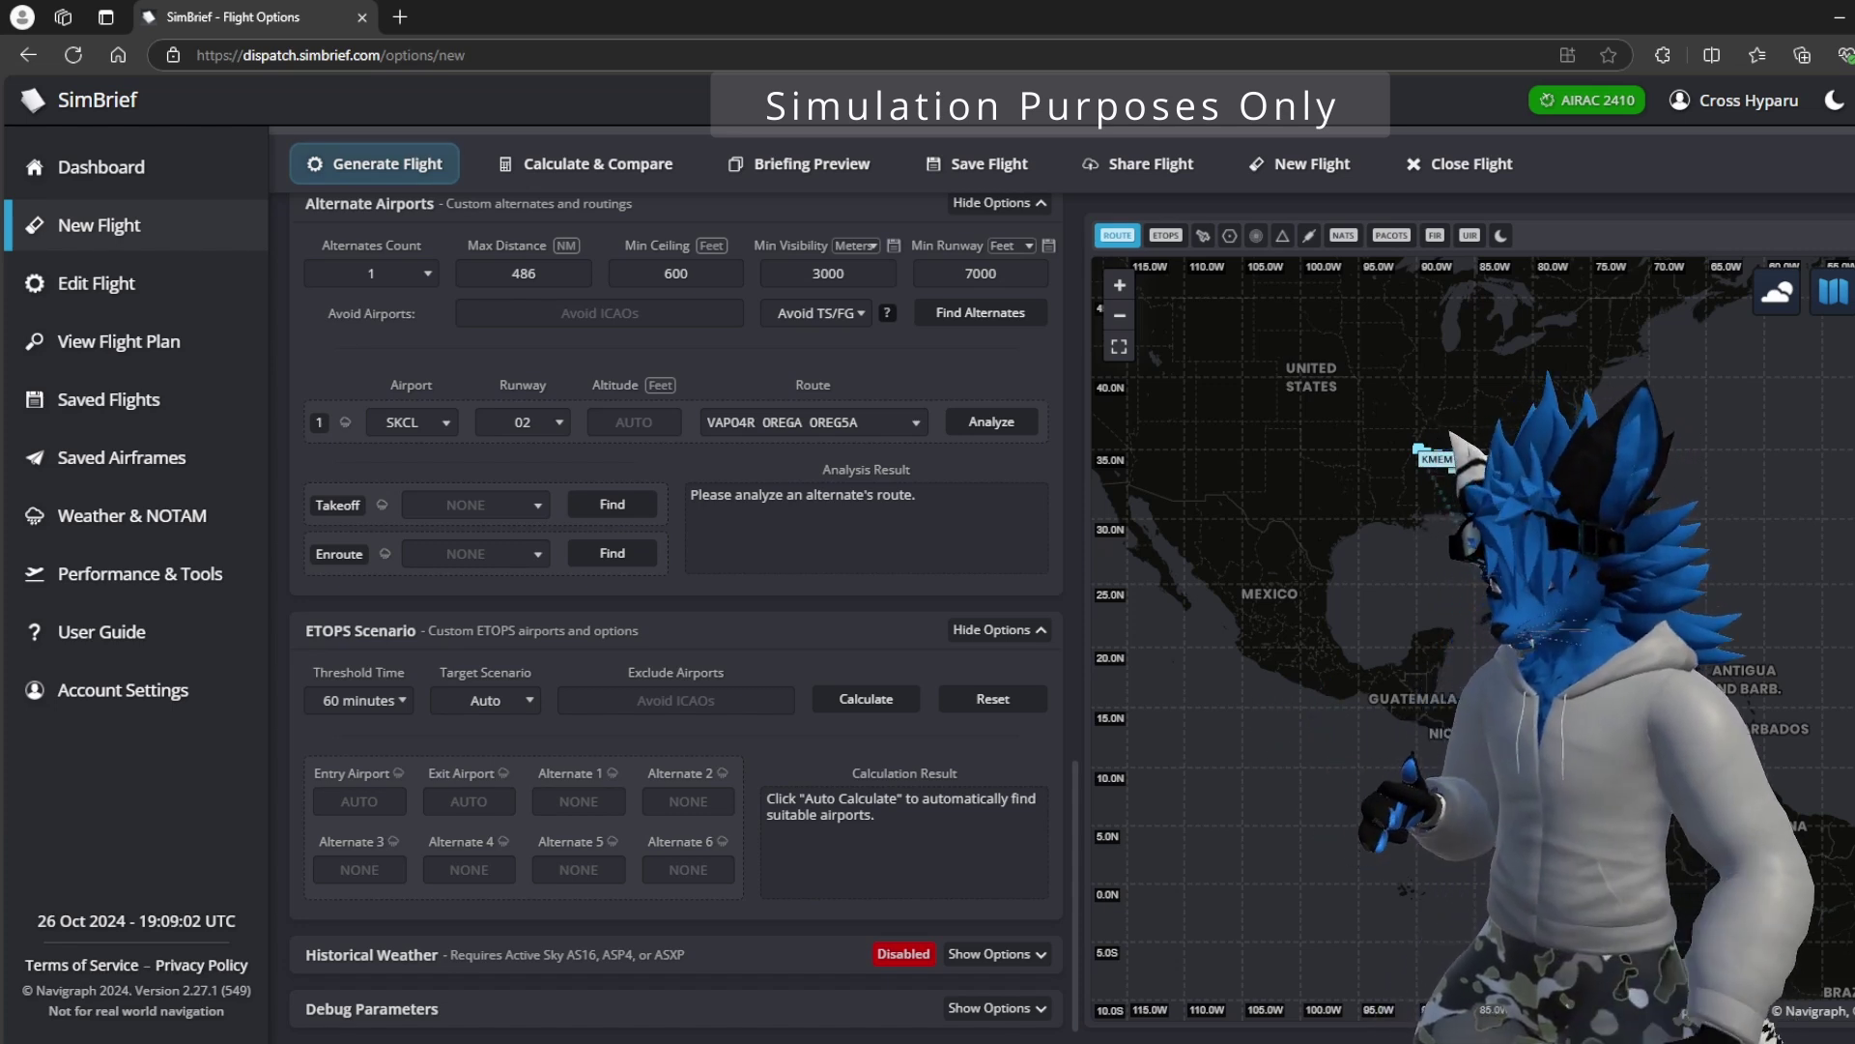
left_click(359, 701)
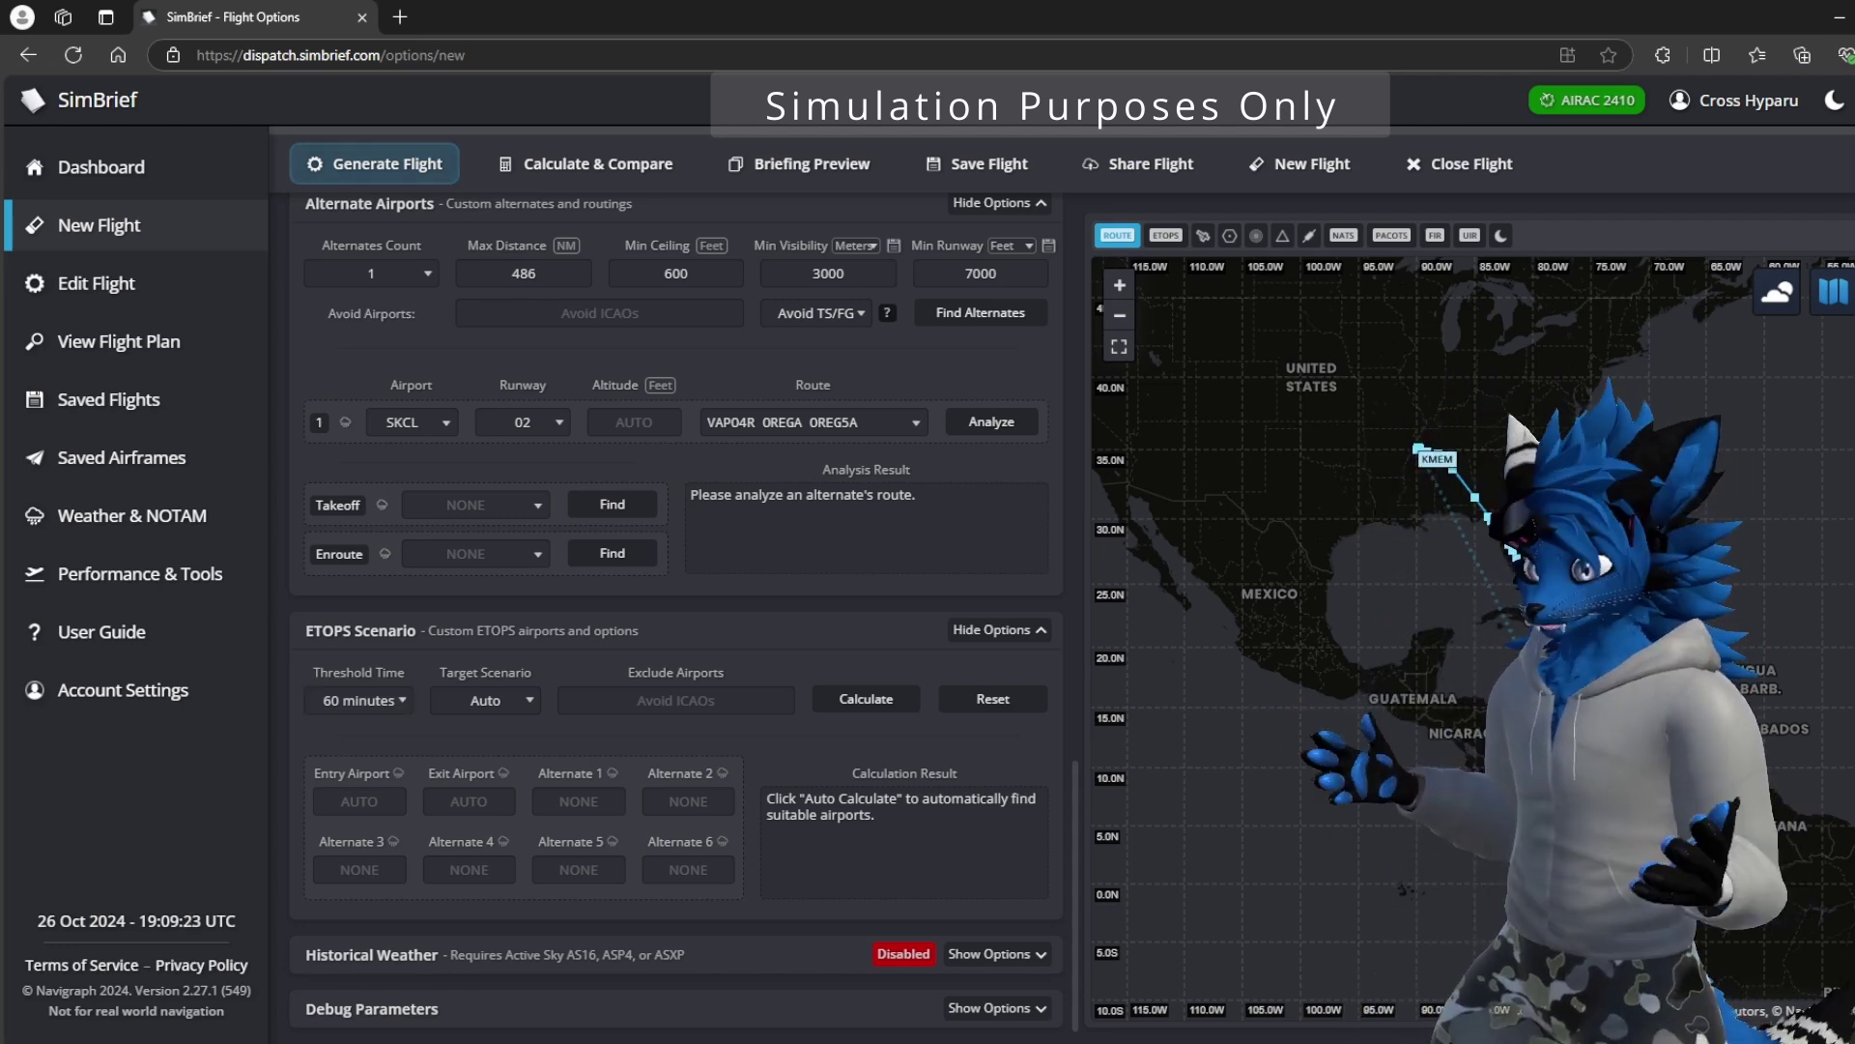
left_click(995, 954)
scroll(677, 614, "down", 1)
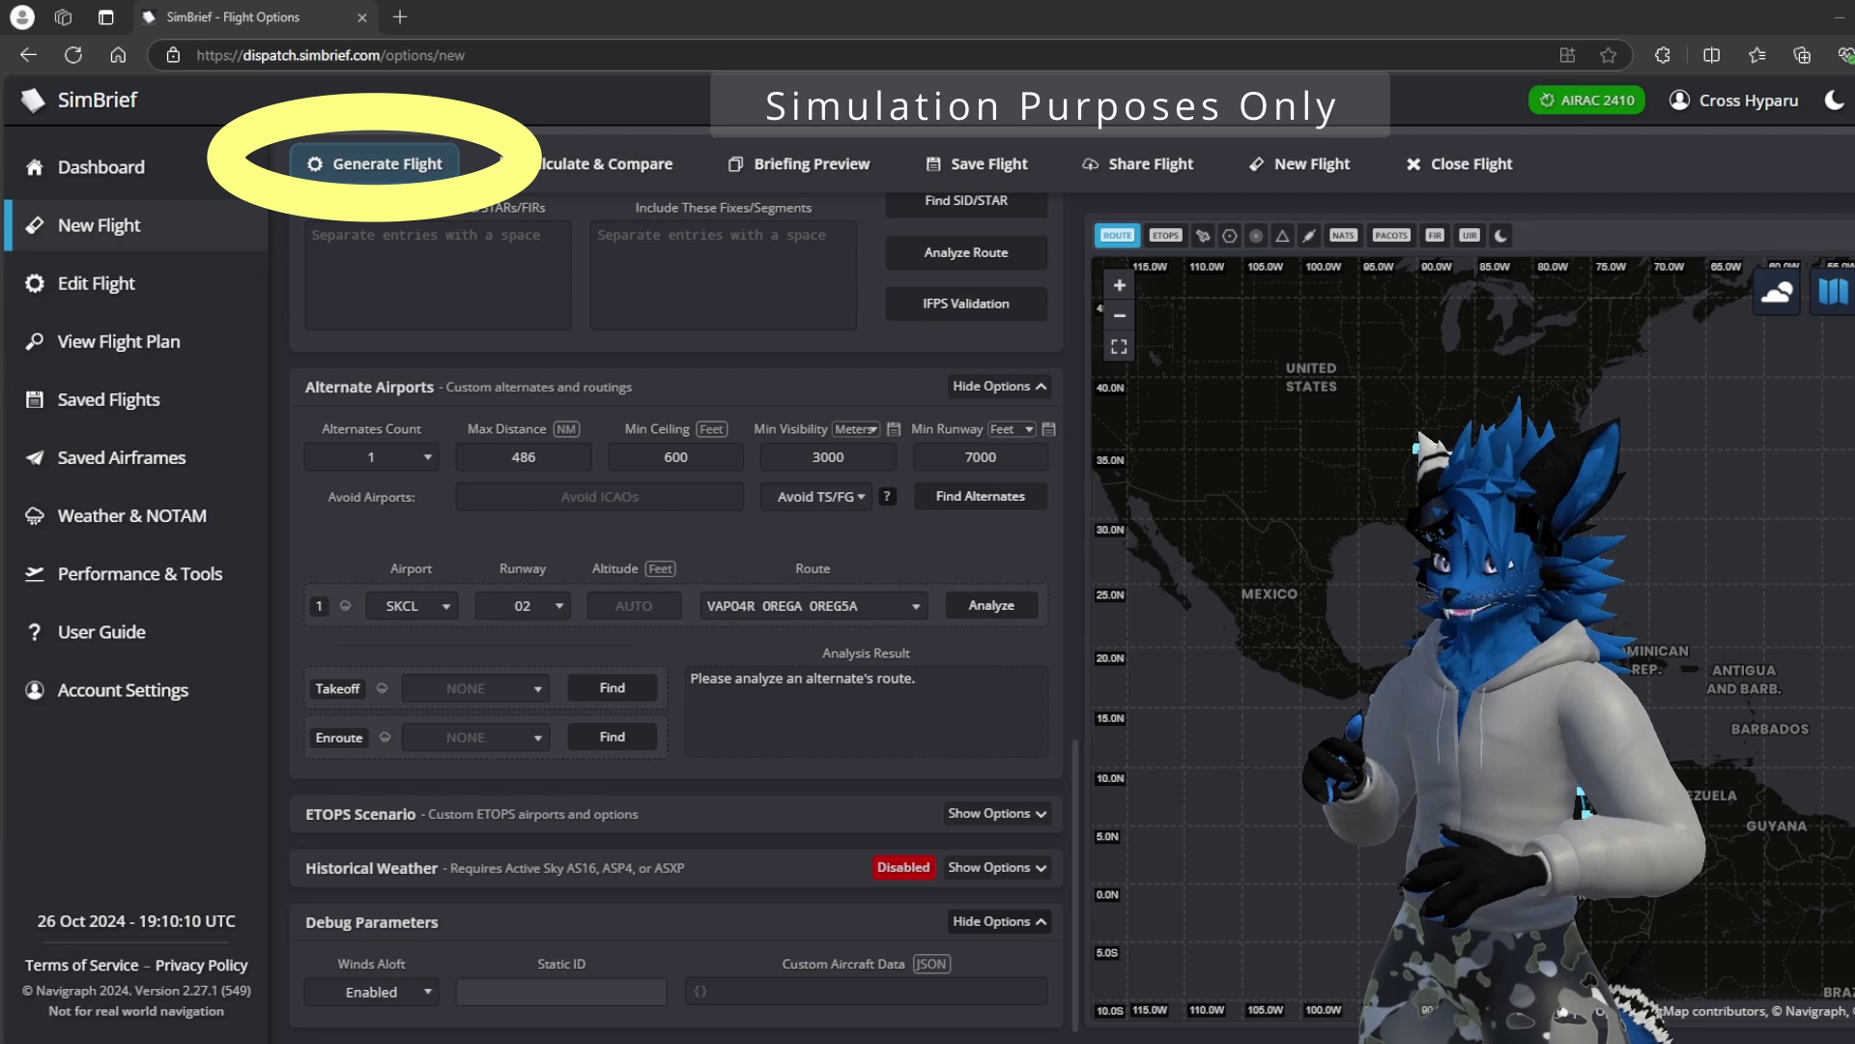
- Generate the flight plan and examine the ATC flight plan and briefing preview in its briefing
left_click(375, 164)
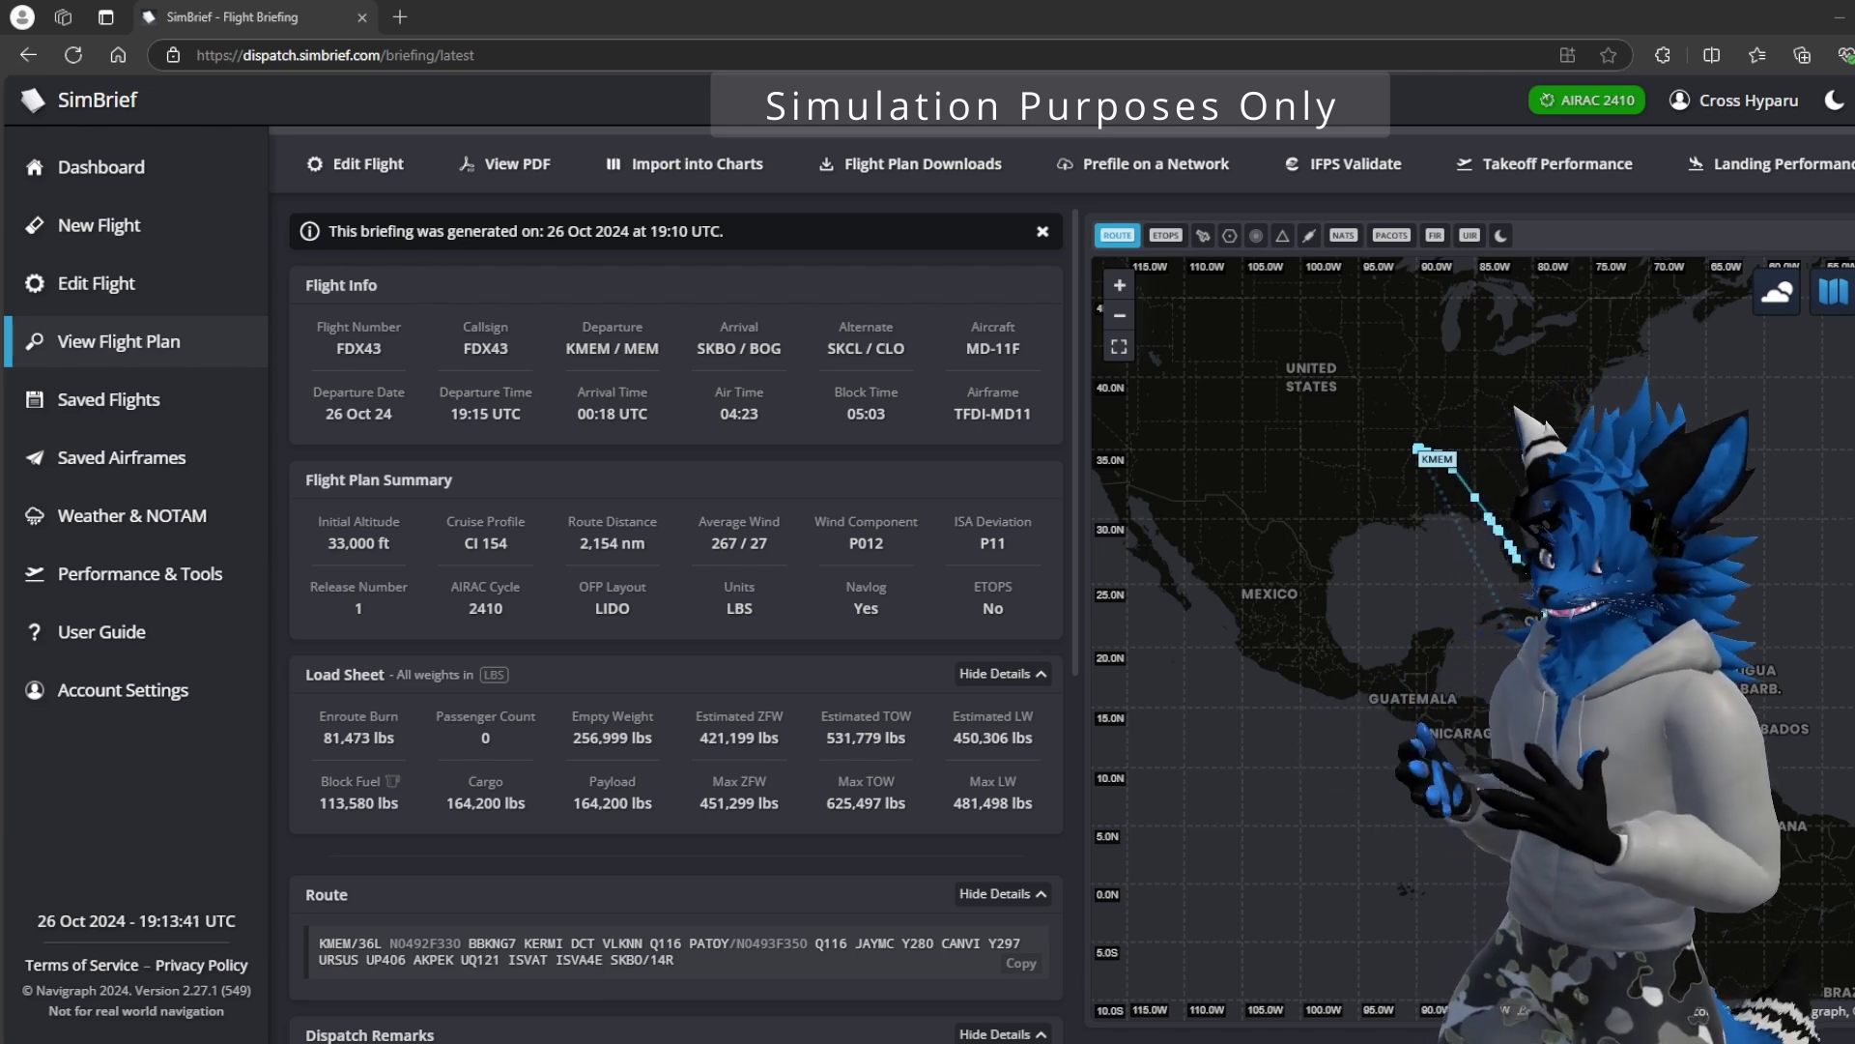
scroll(676, 619, "down", 4)
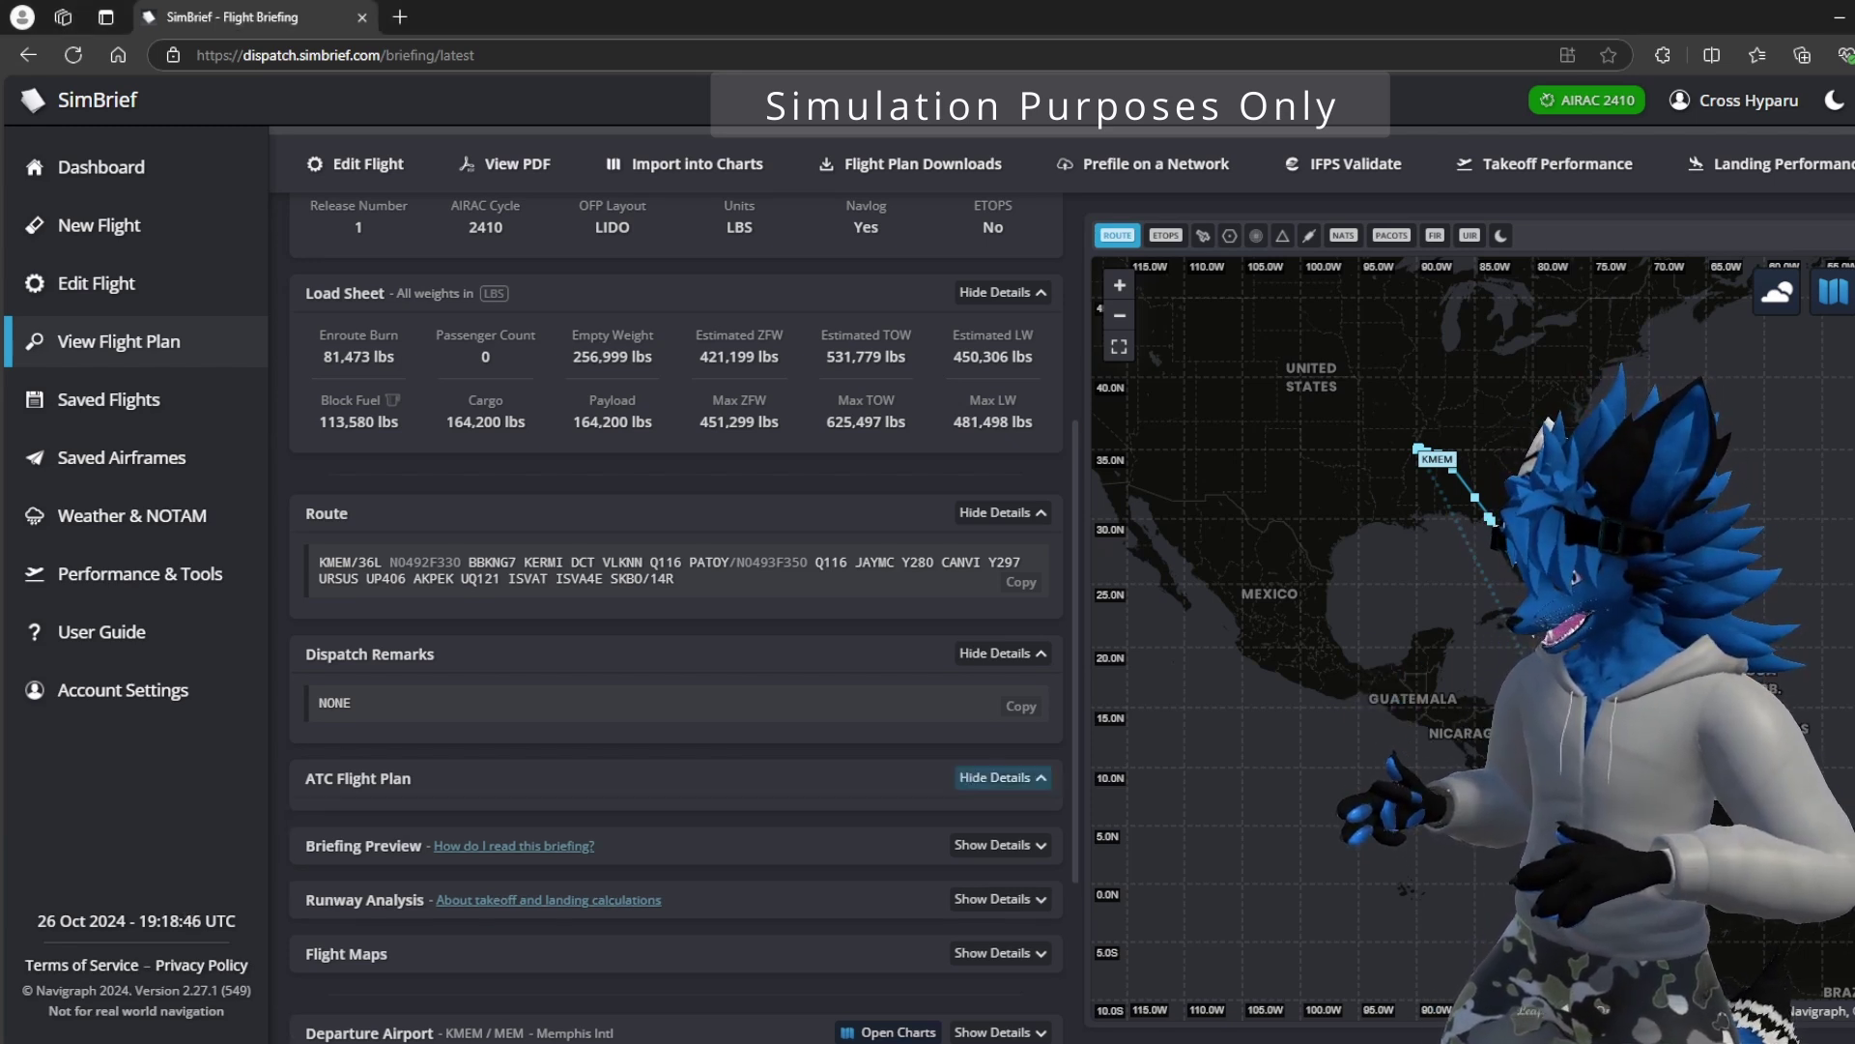
left_click(999, 777)
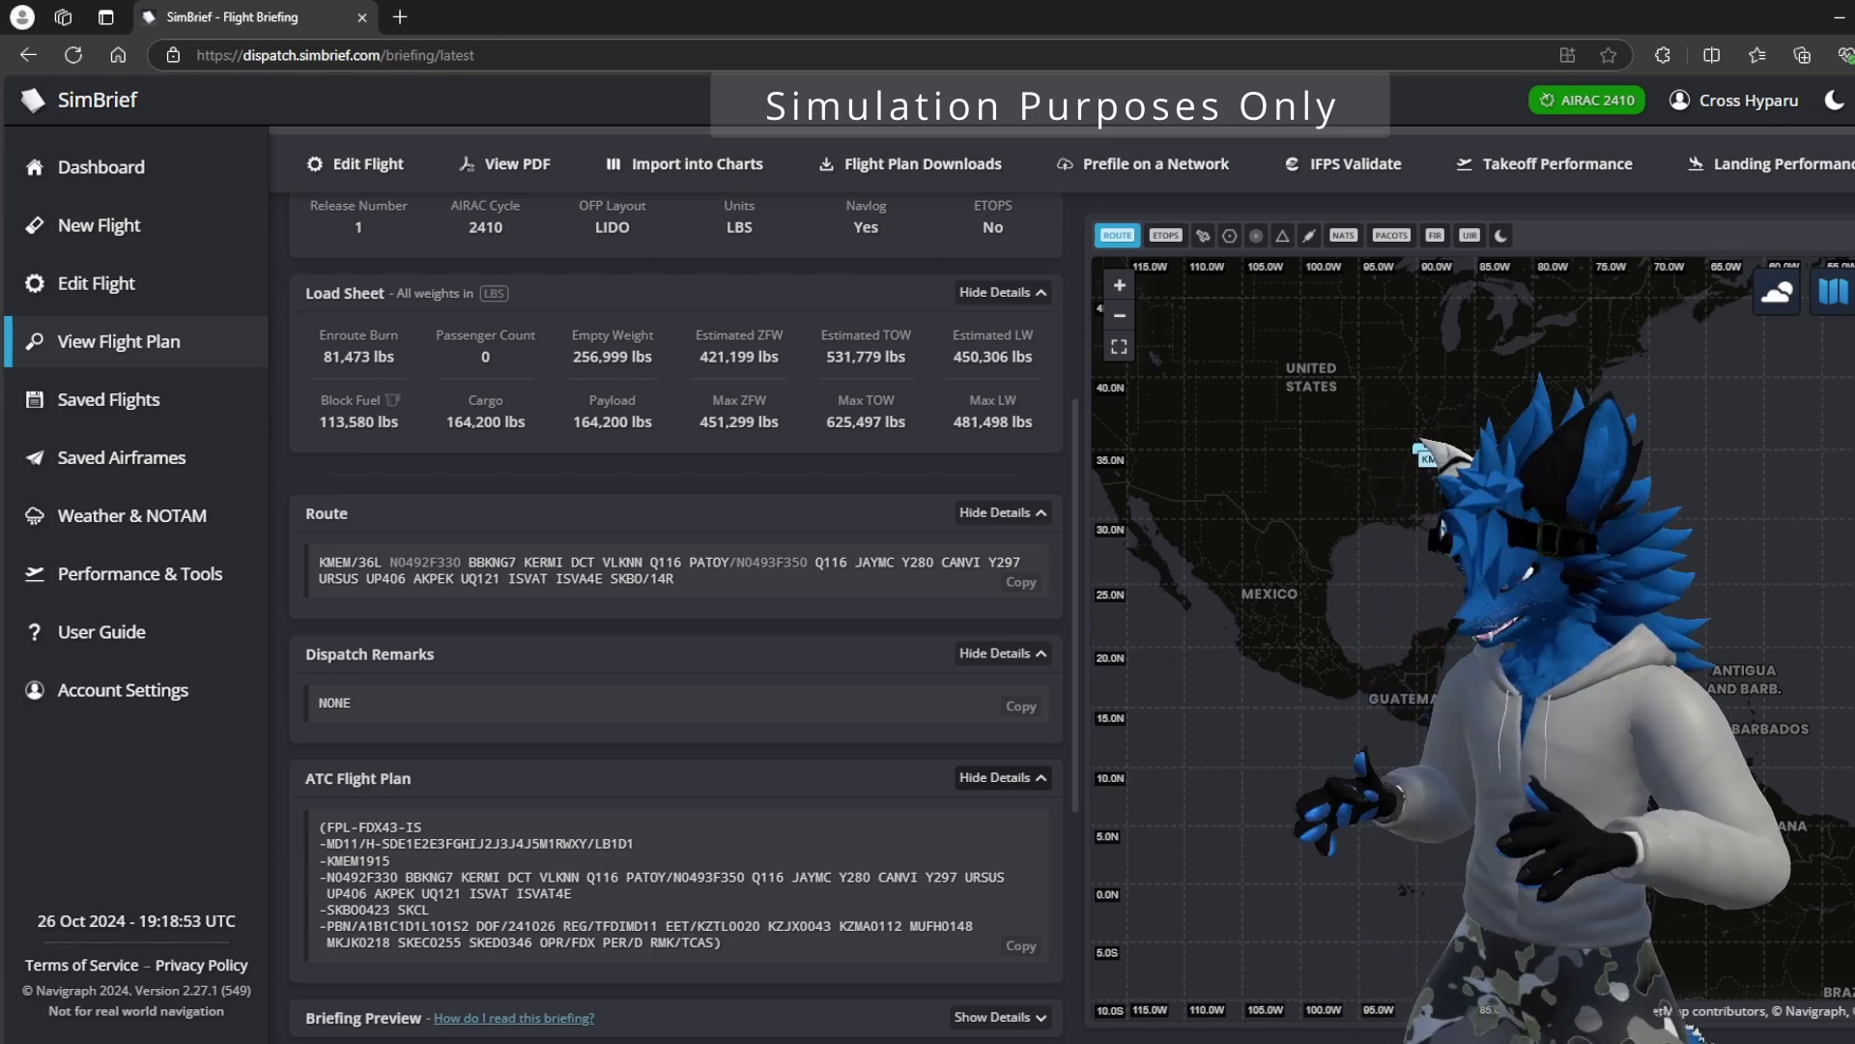
left_click(999, 777)
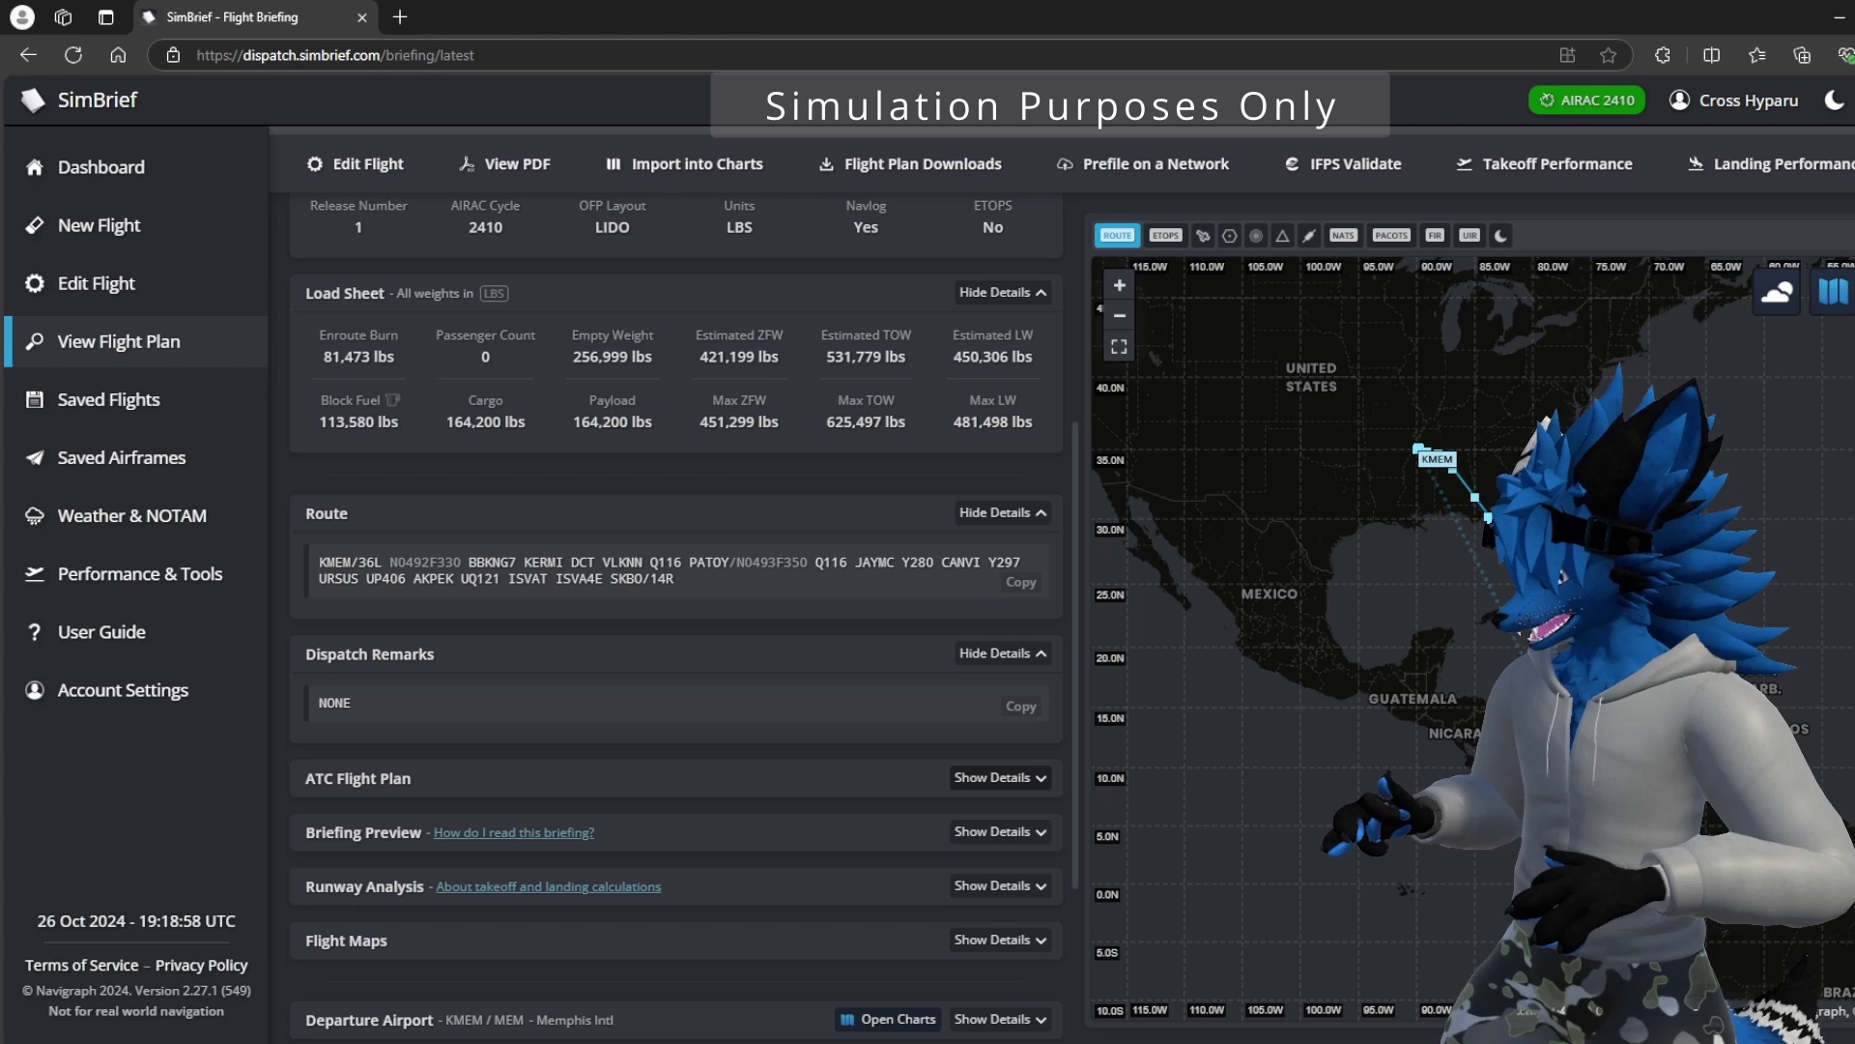
left_click(999, 831)
scroll(676, 579, "down", 4)
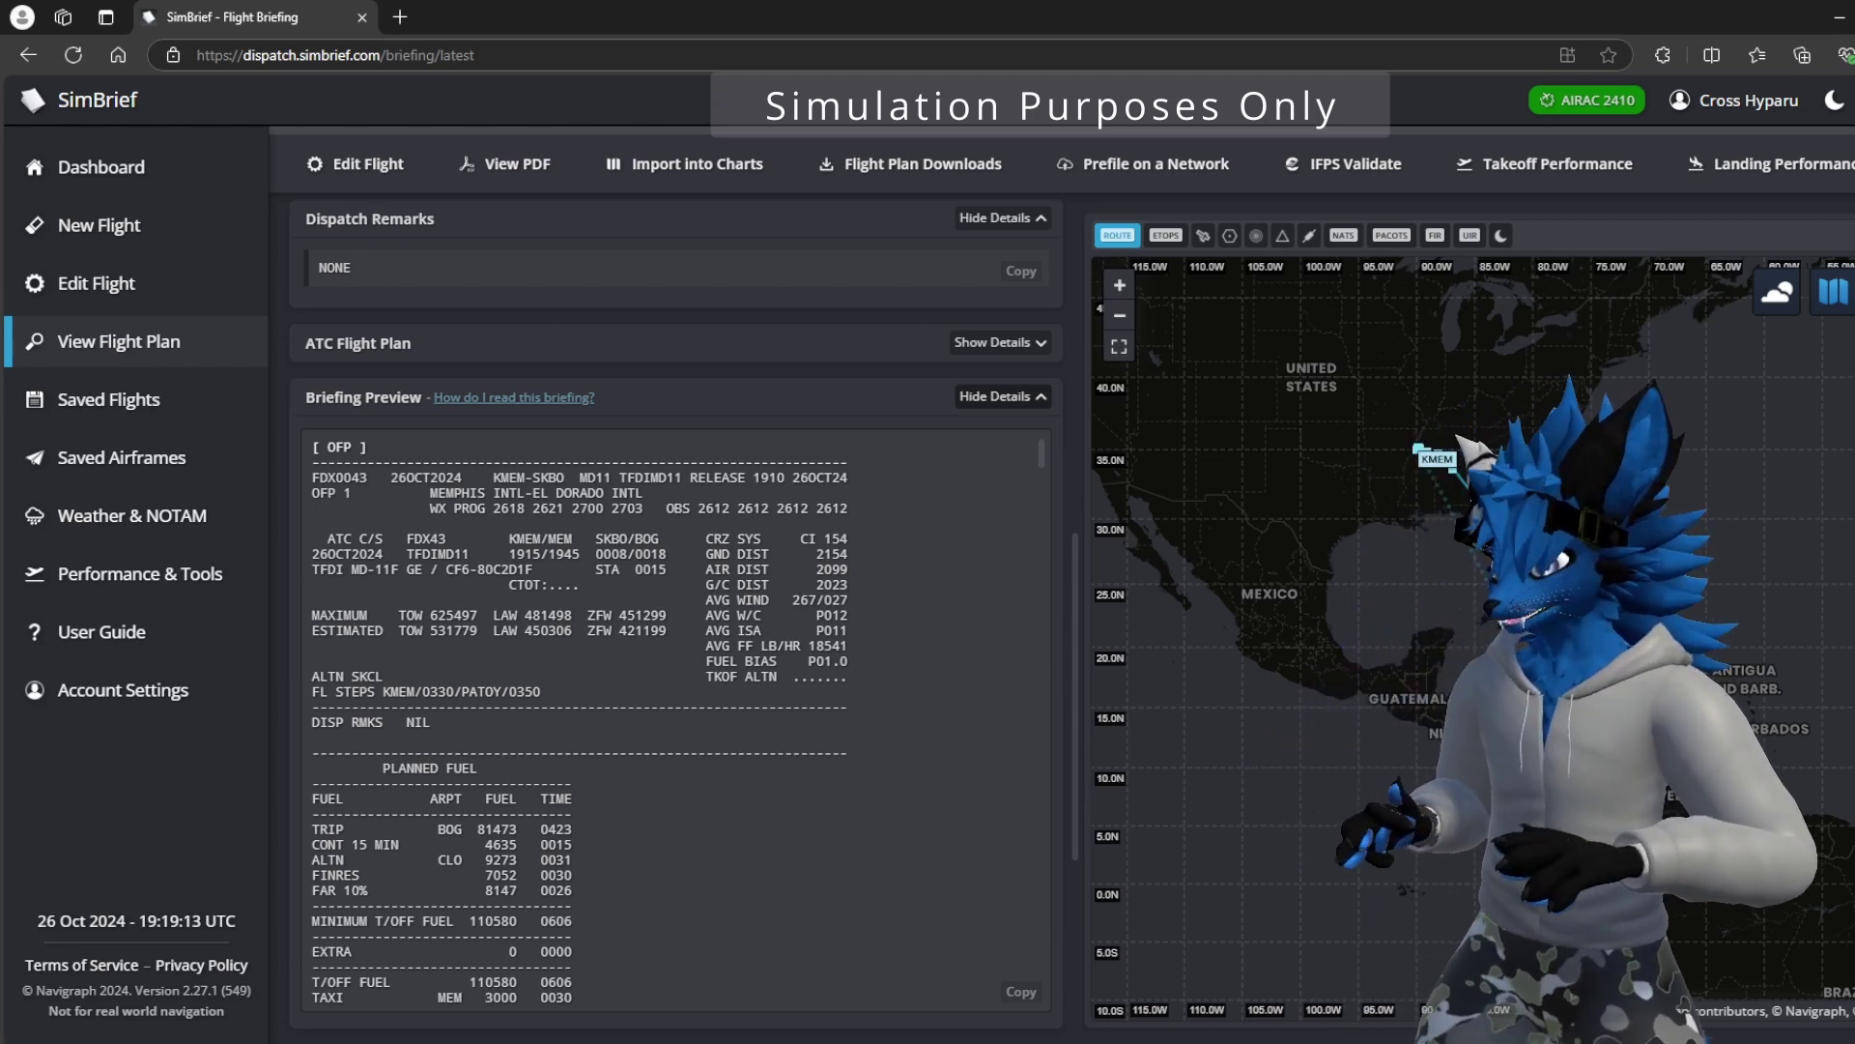
- Review the planned fuel section of the briefing preview and open the flight's prefile form on the VATSIM network
scroll(677, 720, "down", 5)
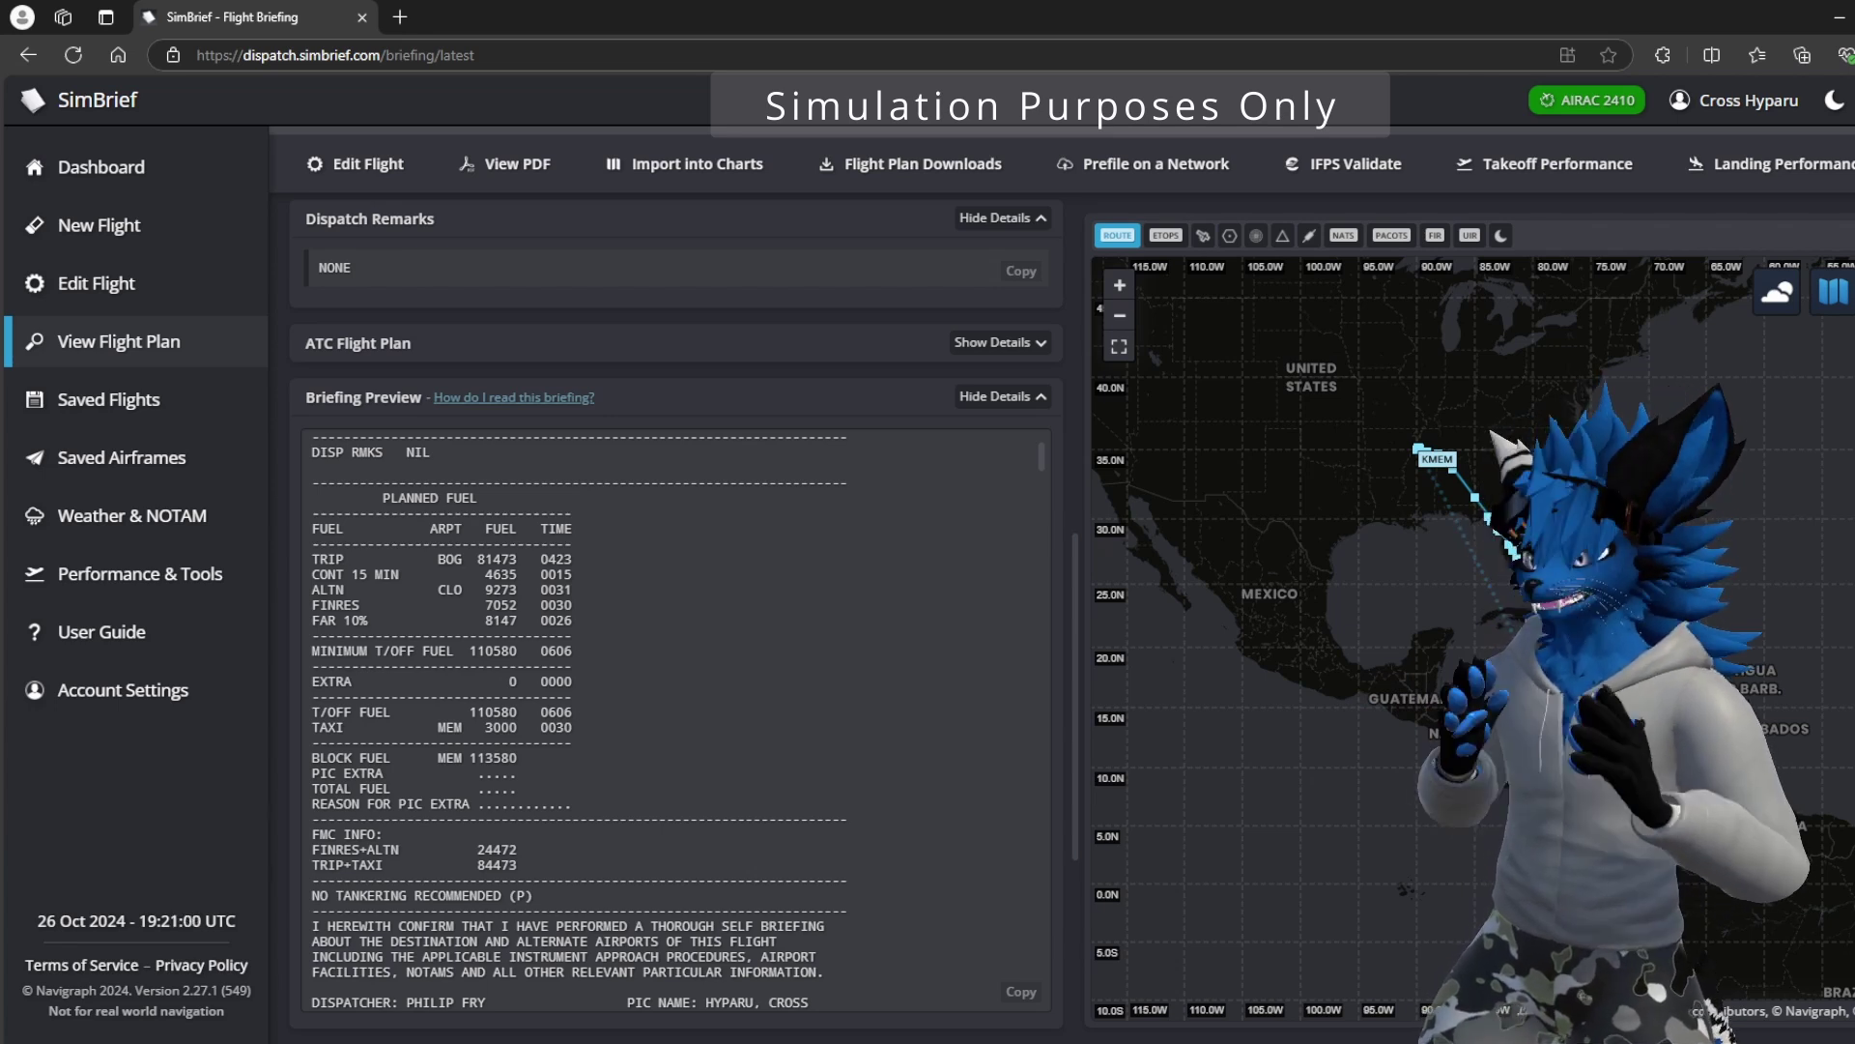
scroll(676, 618, "down", 5)
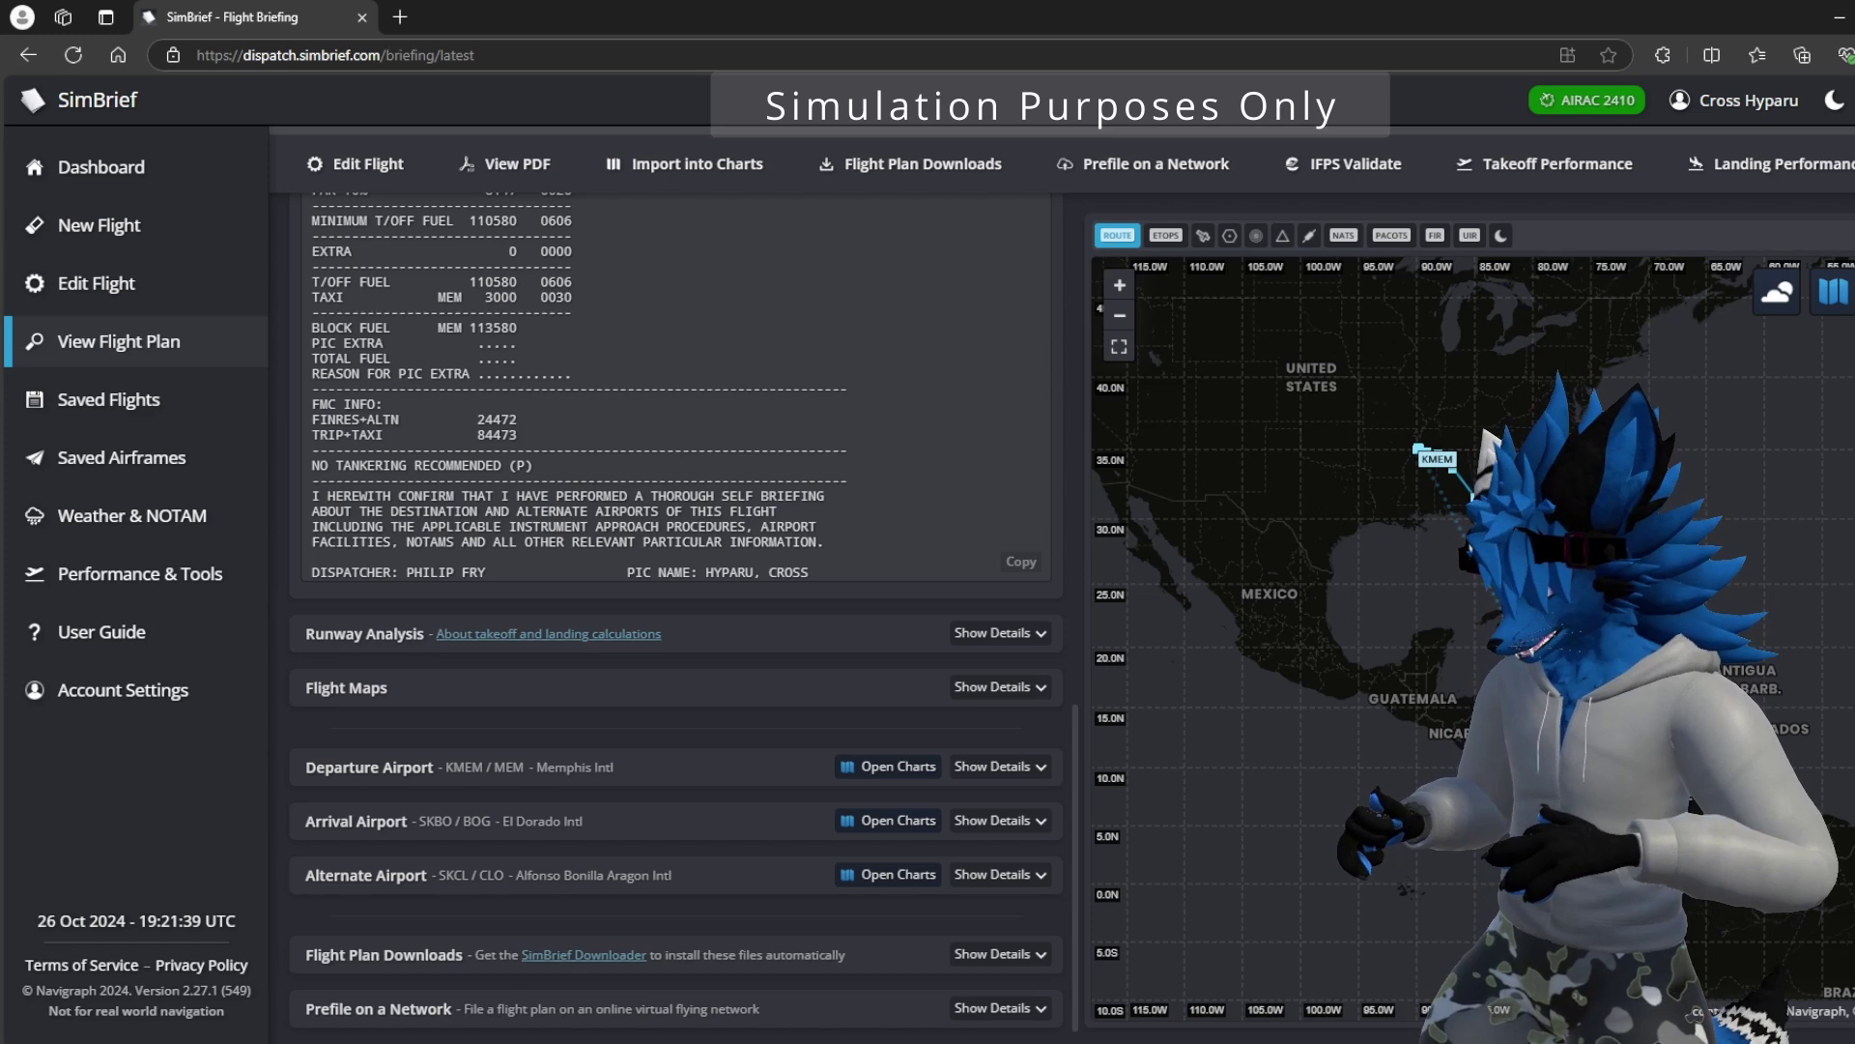
left_click(1001, 1008)
scroll(676, 618, "down", 3)
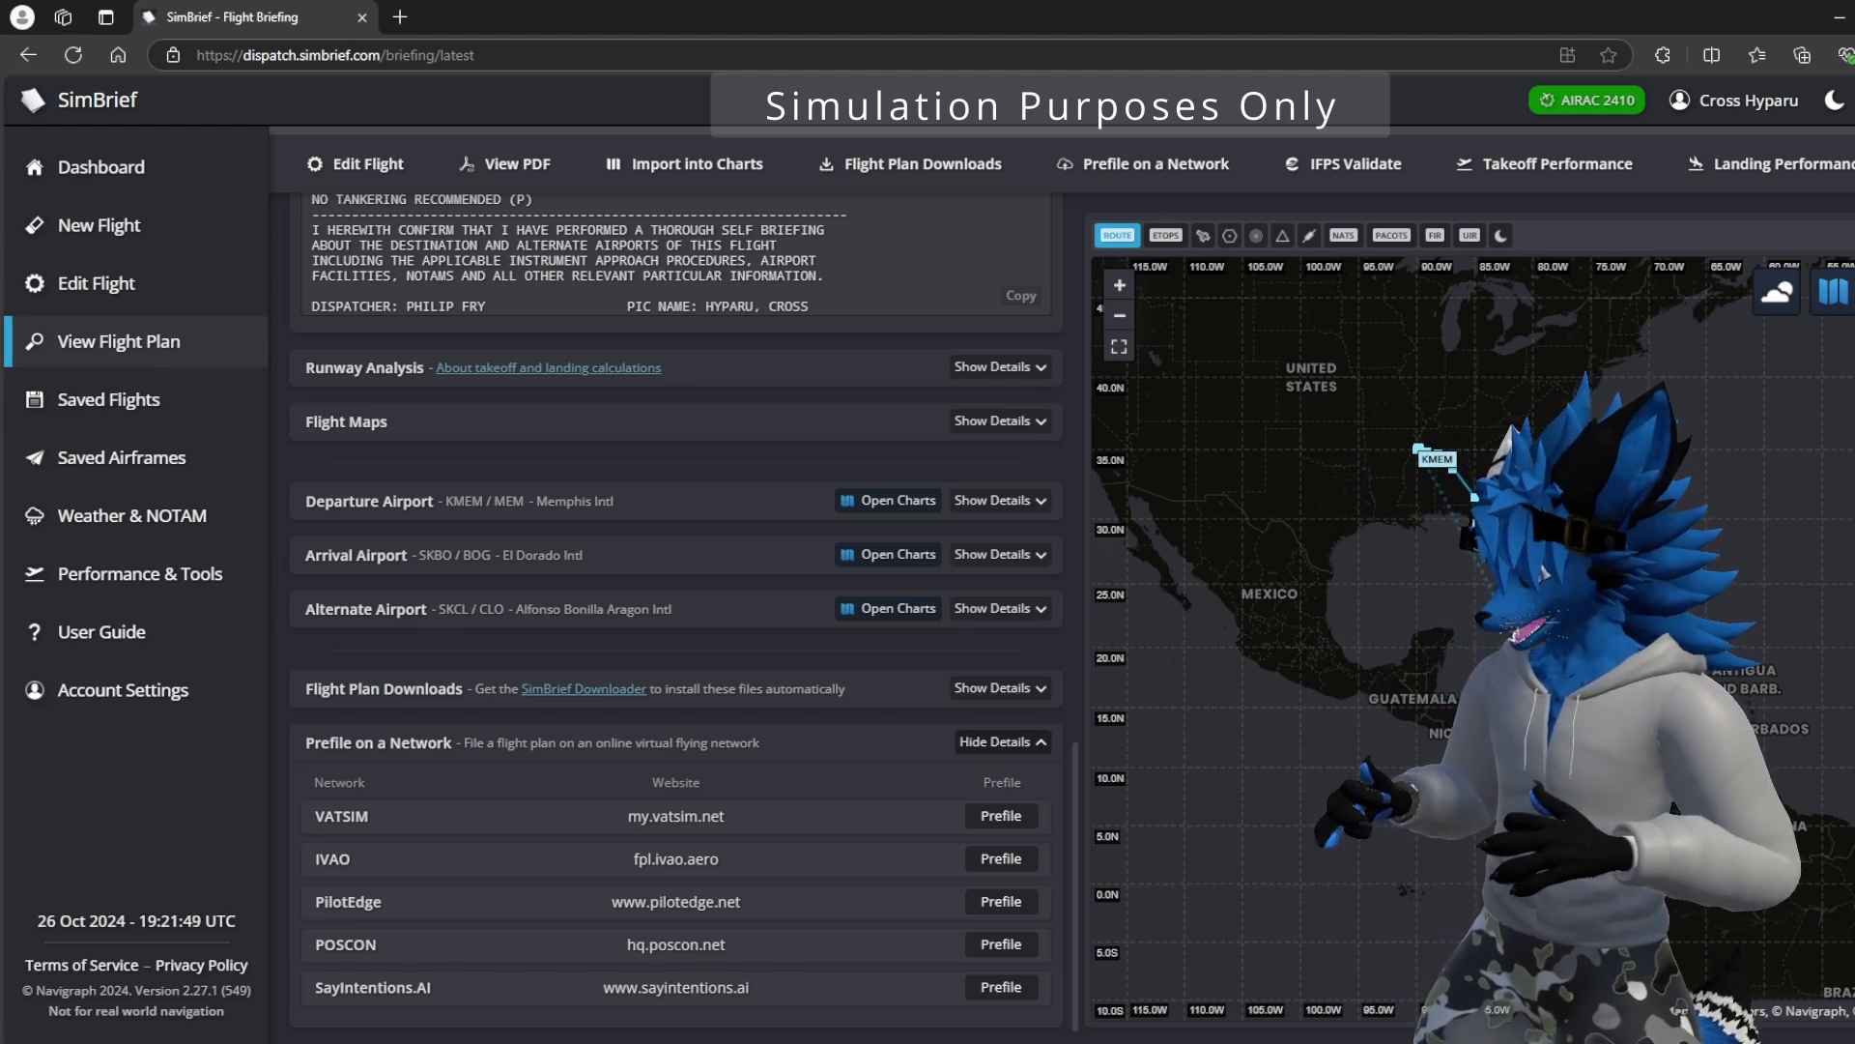
left_click(1001, 816)
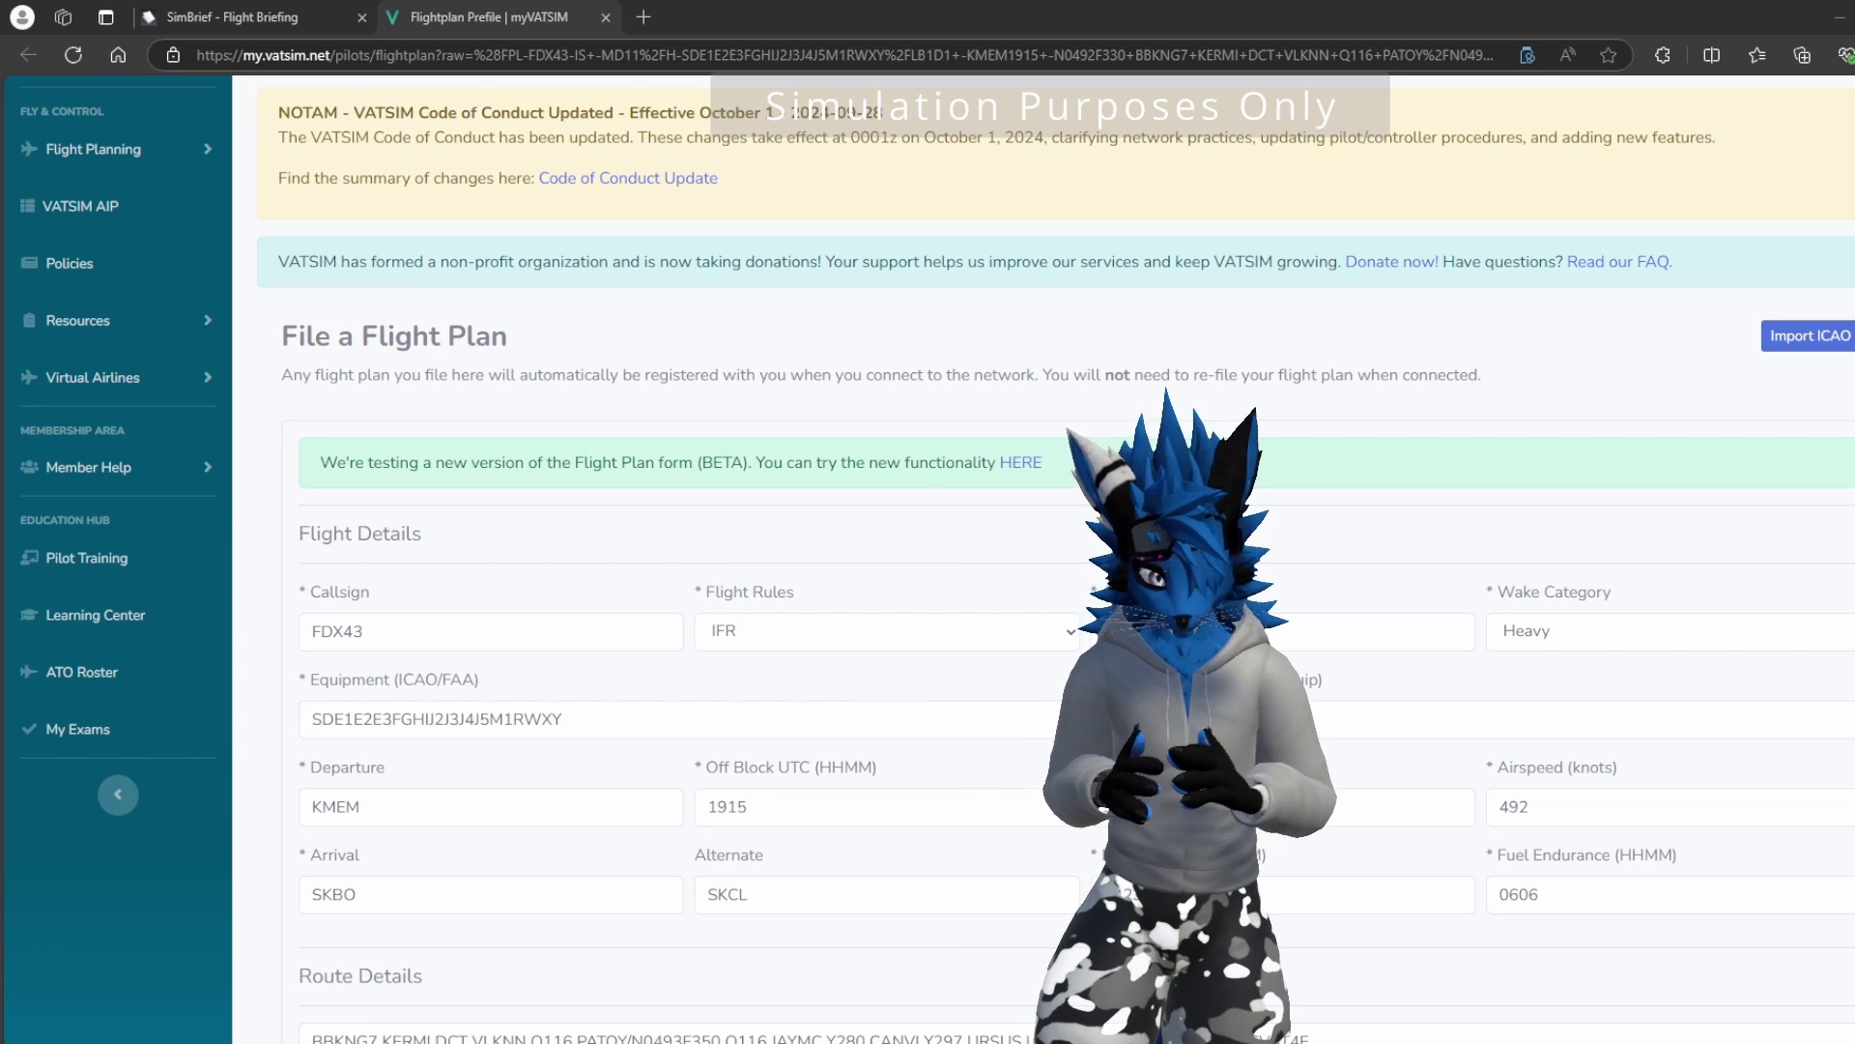
- Check the flight, route and other details in the VATSIM flight plan form, and open the voice rules selection
scroll(1043, 560, "down", 5)
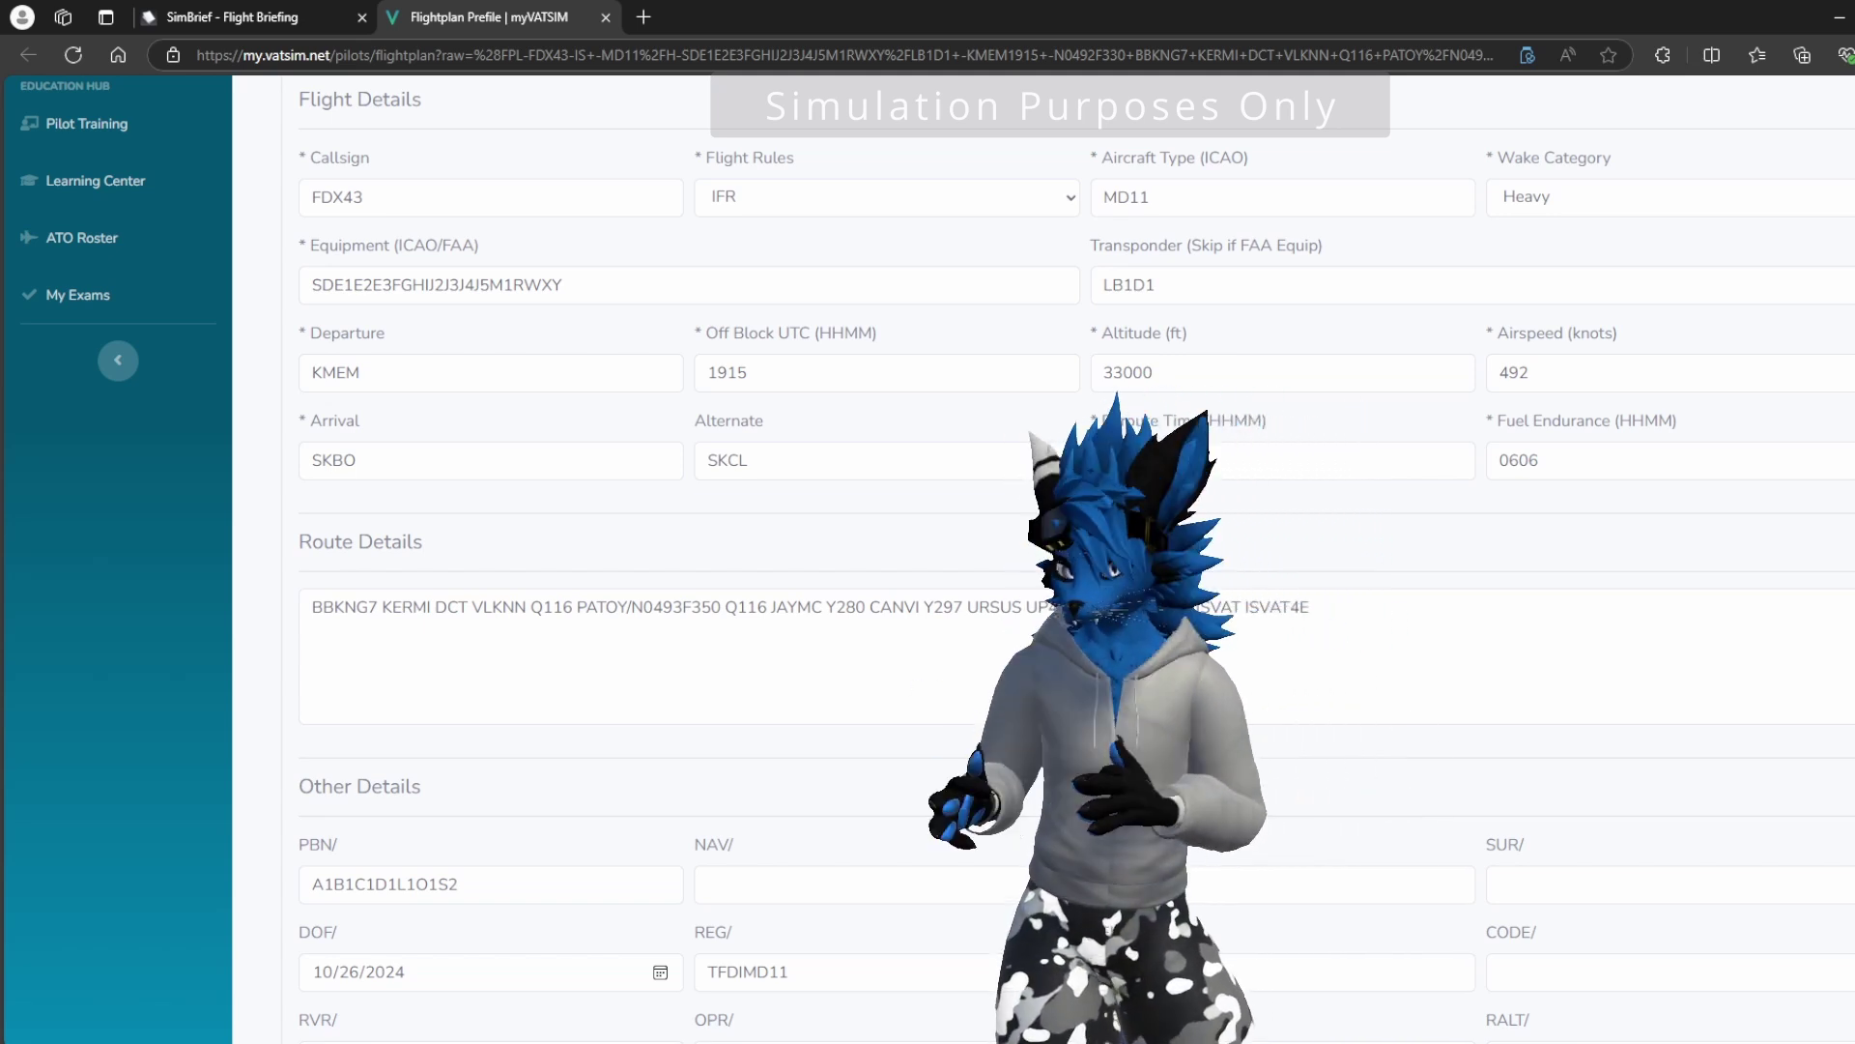
scroll(1044, 561, "down", 1)
scroll(1044, 560, "down", 3)
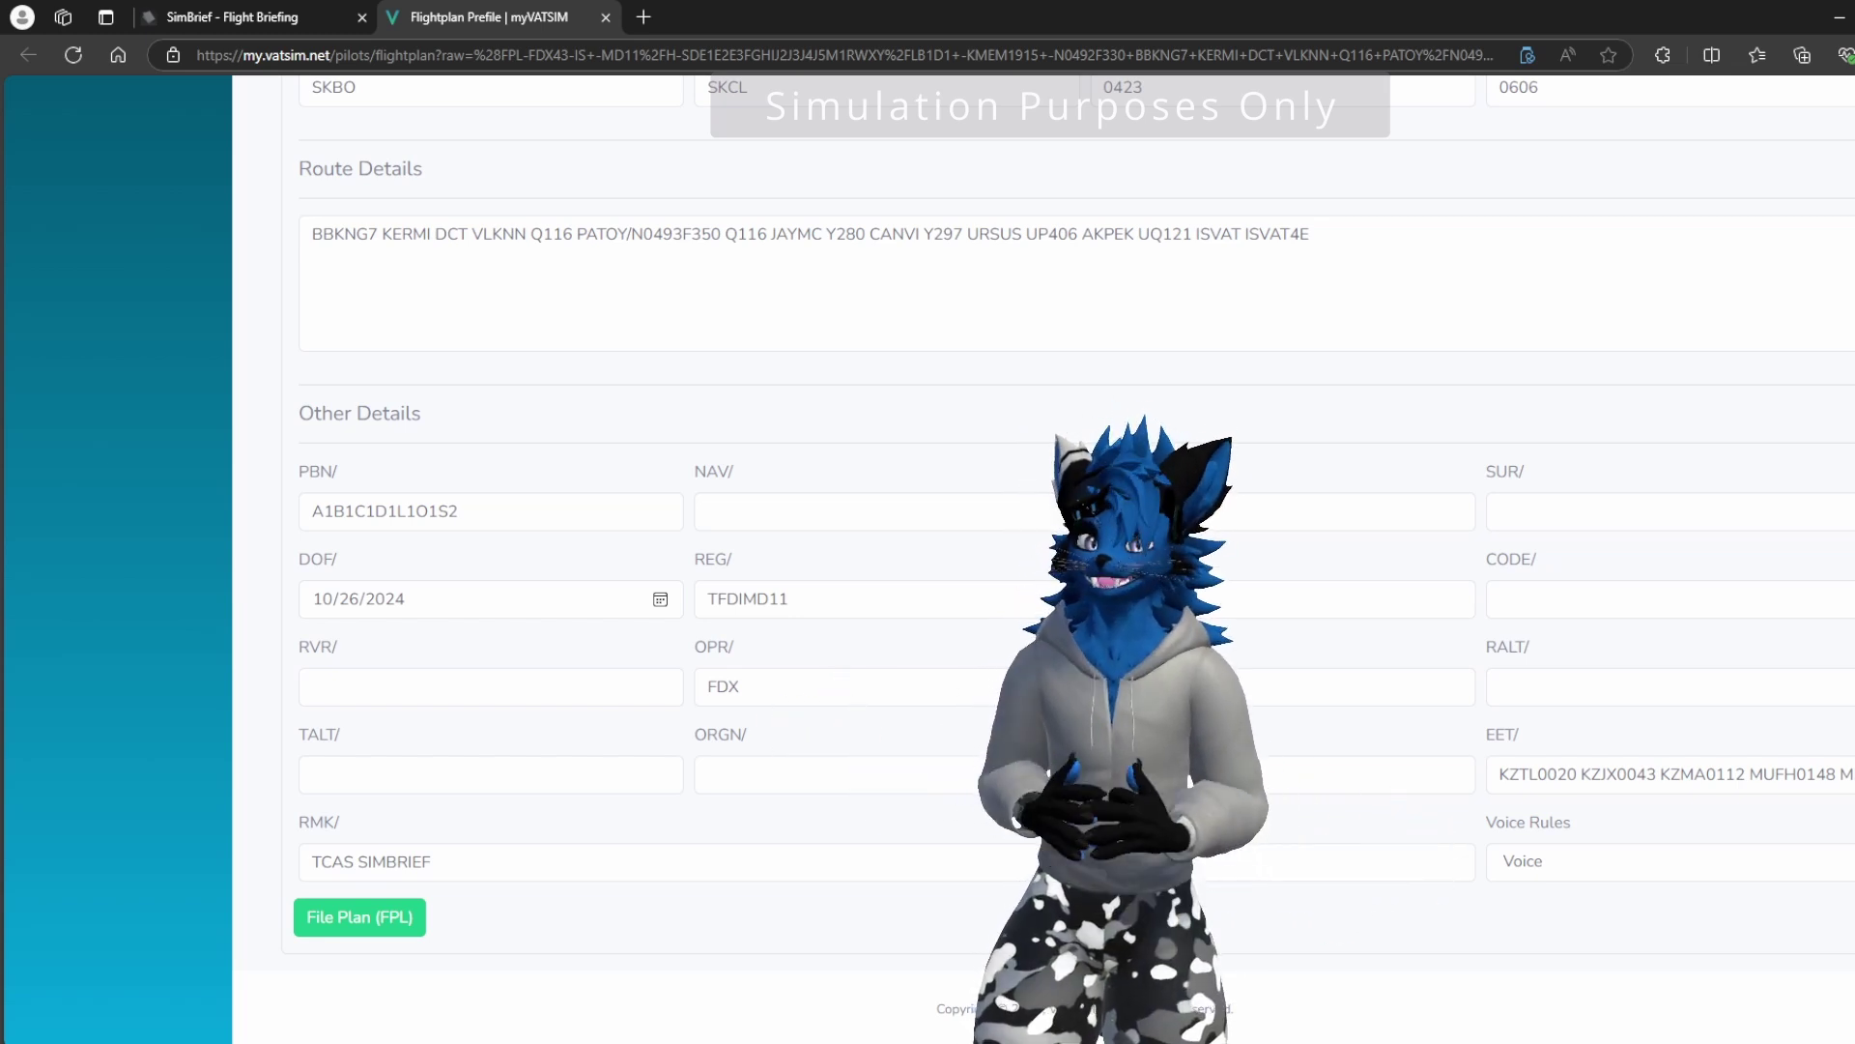
left_click(1670, 862)
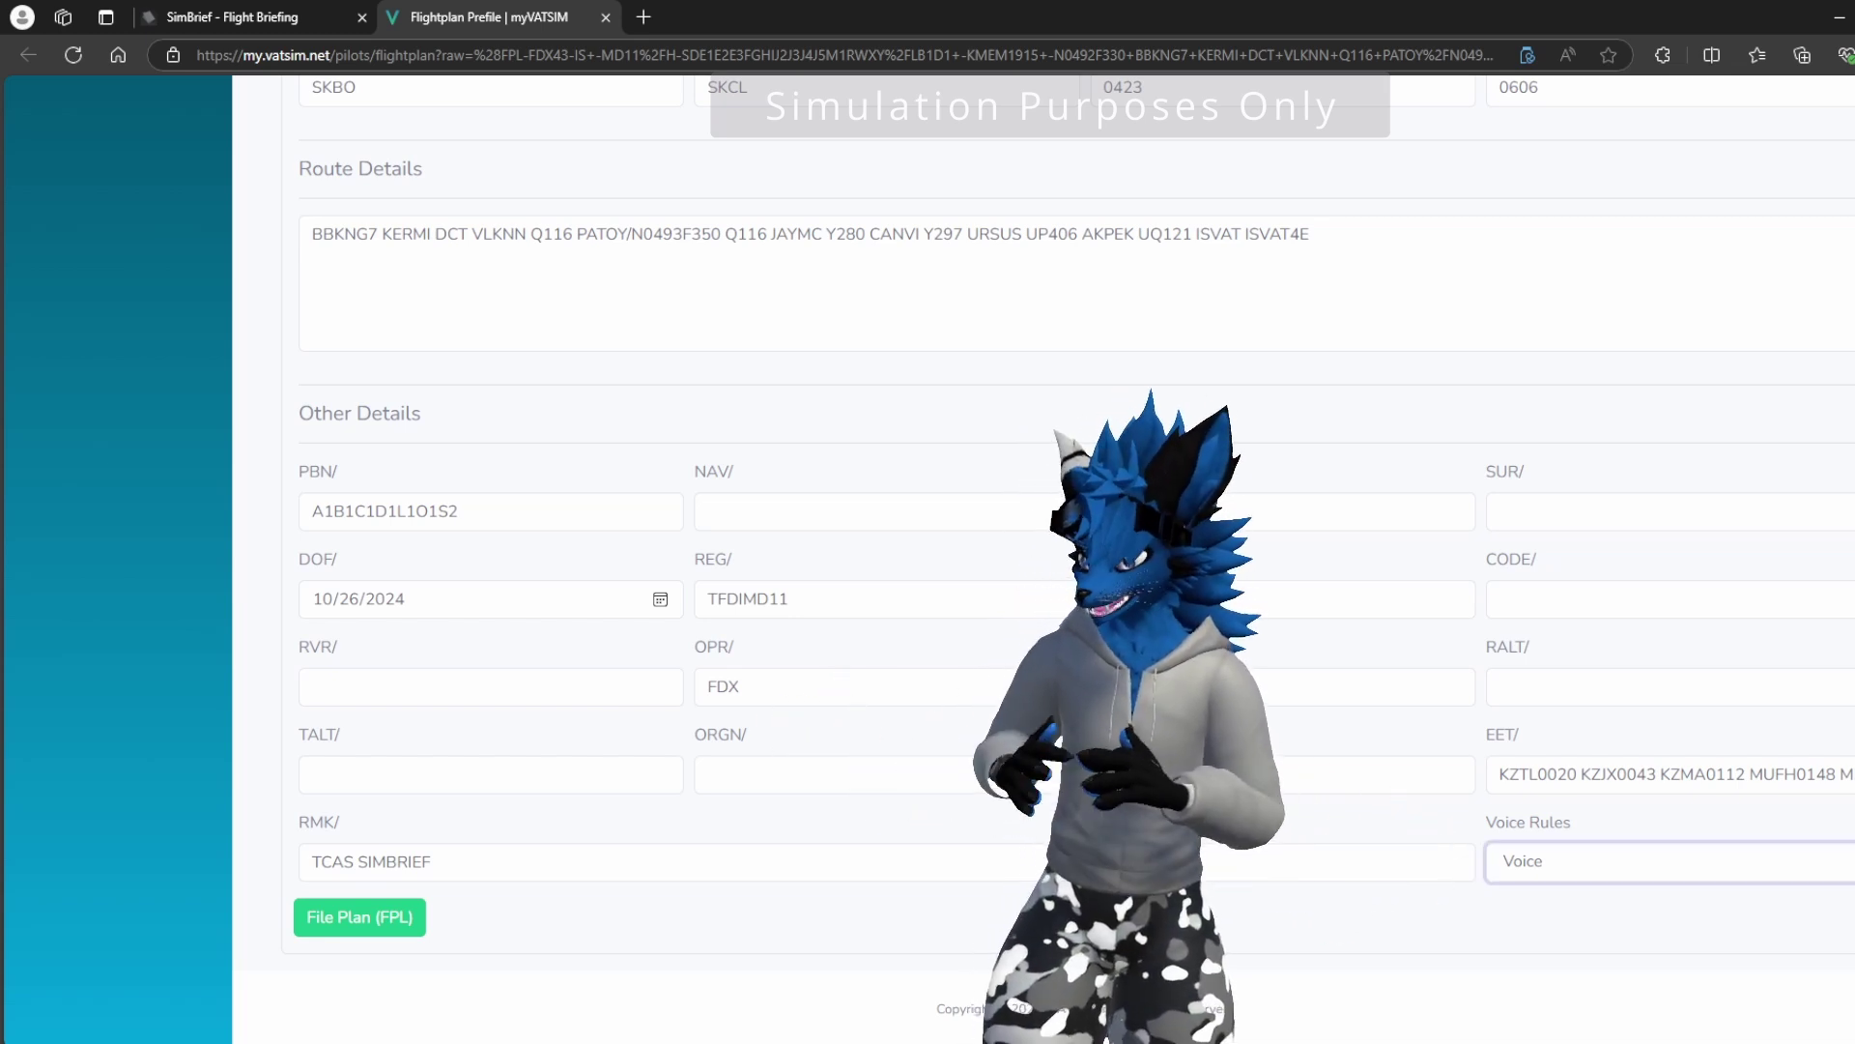